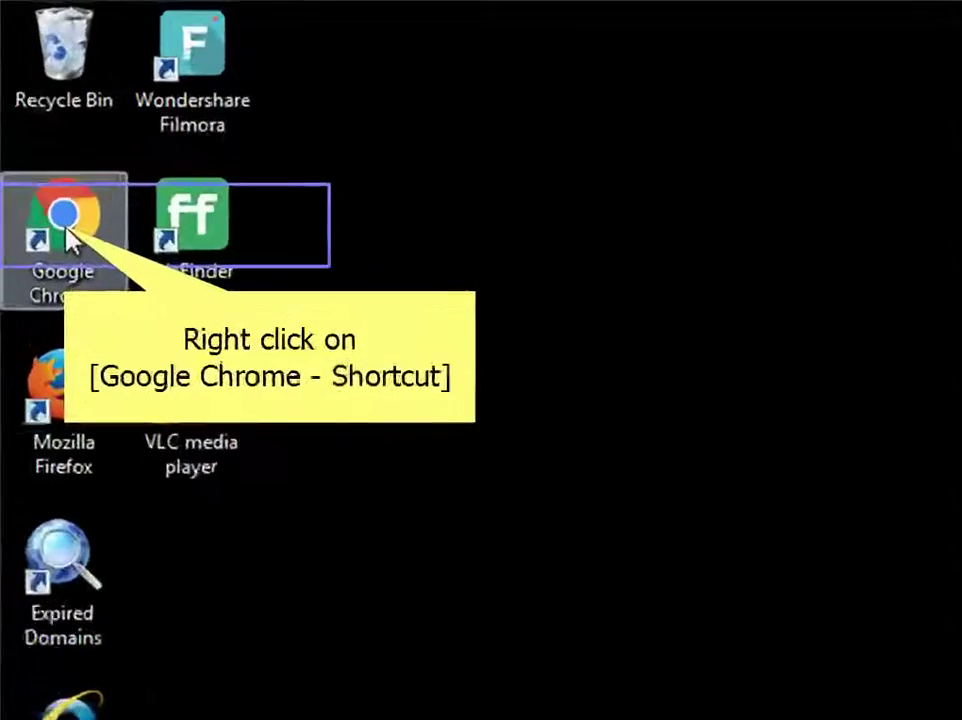
- Delete Time-to-read.ru from the Google Chrome shortcut's Target so it ends in chrome.exe, approving with administrator permission
right_click(78, 268)
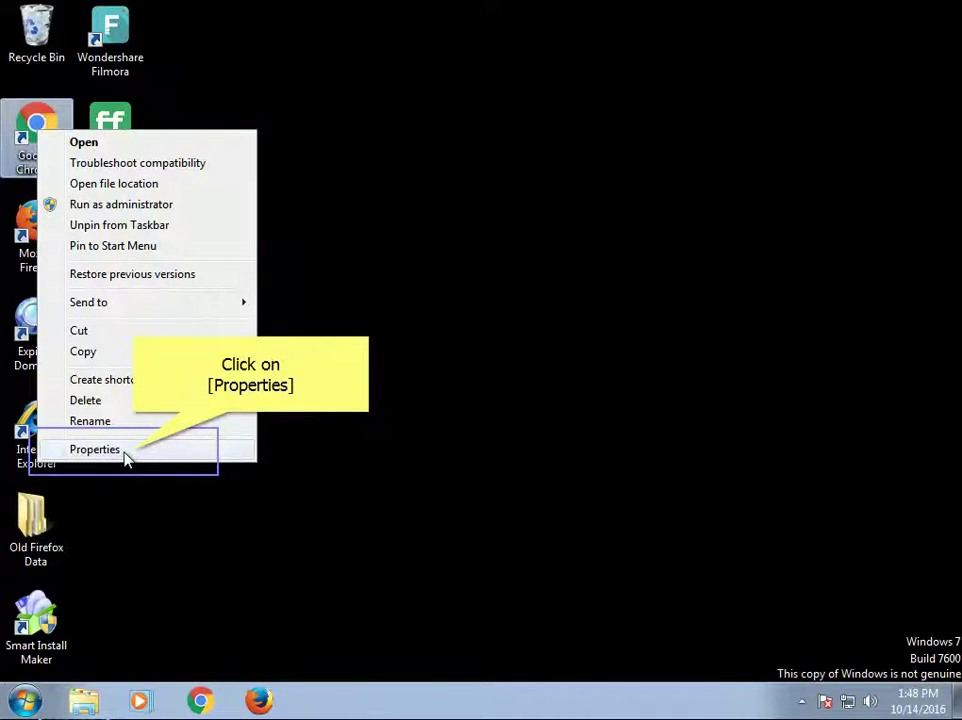
click(95, 449)
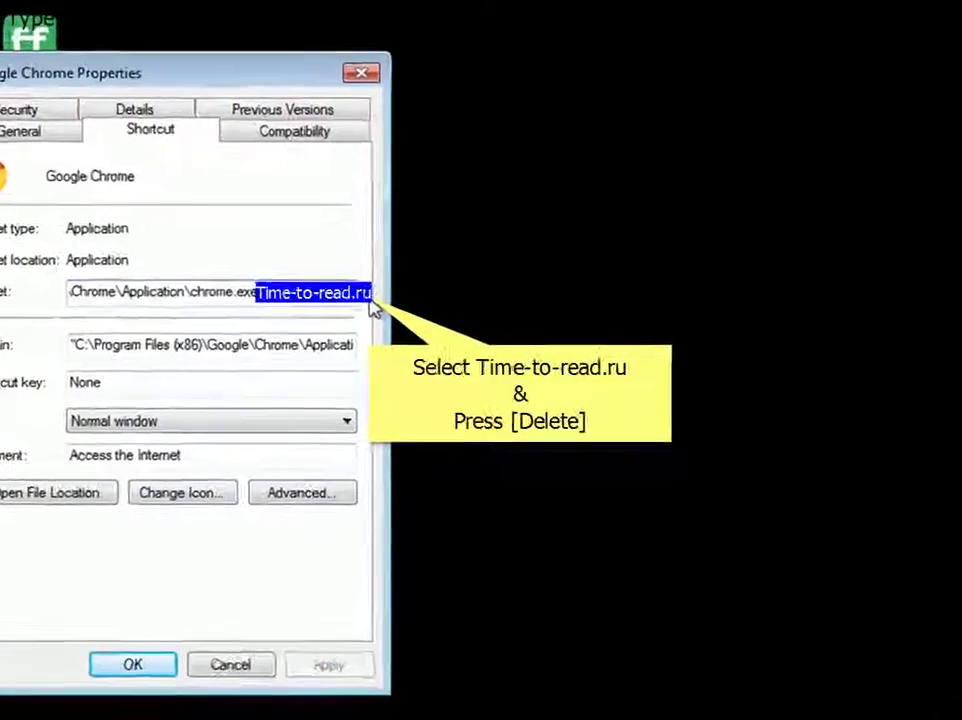
key(Delete)
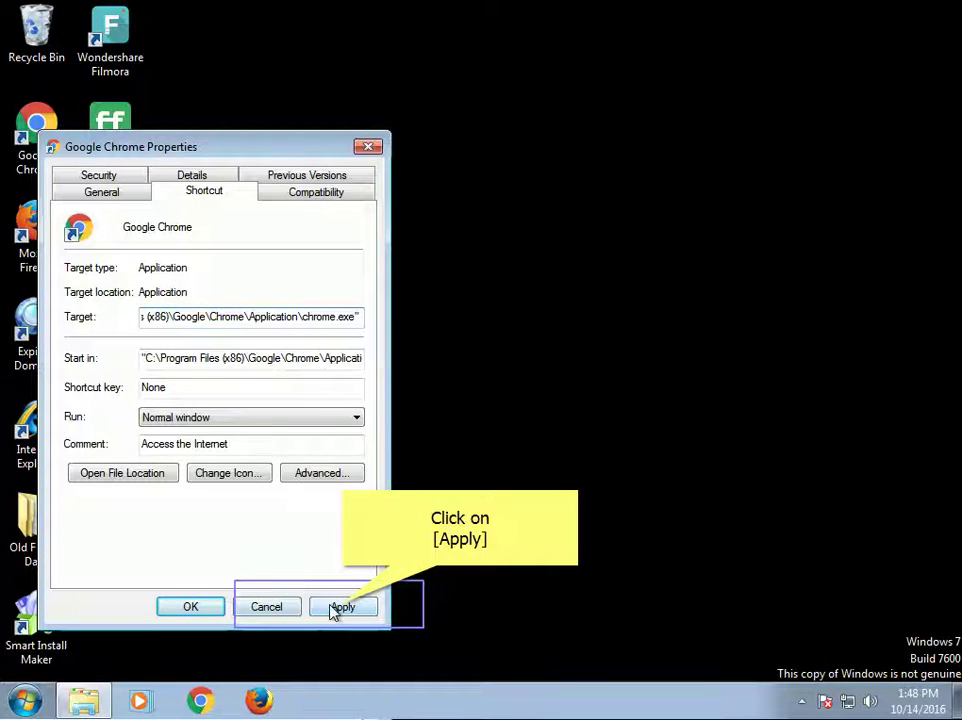
click(335, 610)
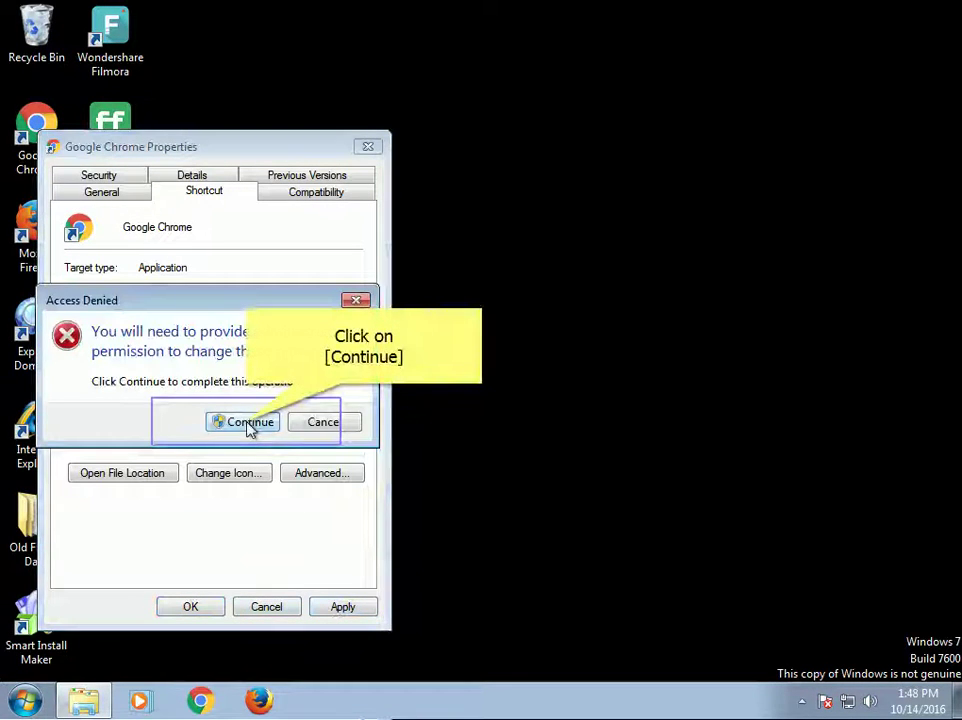
click(250, 422)
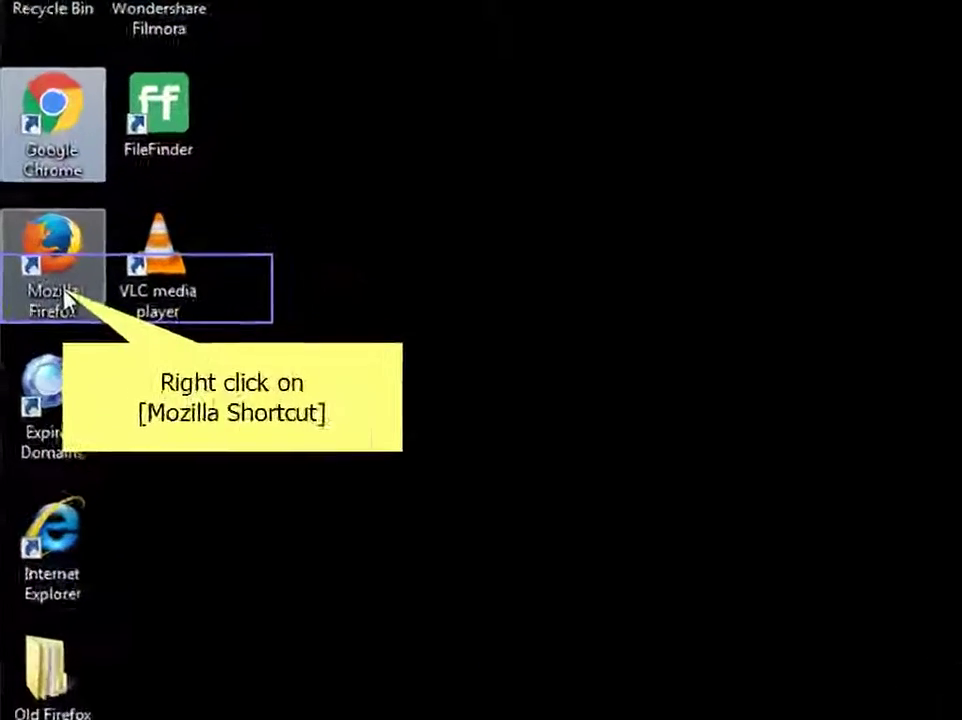
- Strip Time-to-read.ru from the Mozilla Firefox shortcut's Target, leaving it ending in firefox.exe, with administrator permission
right_click(64, 290)
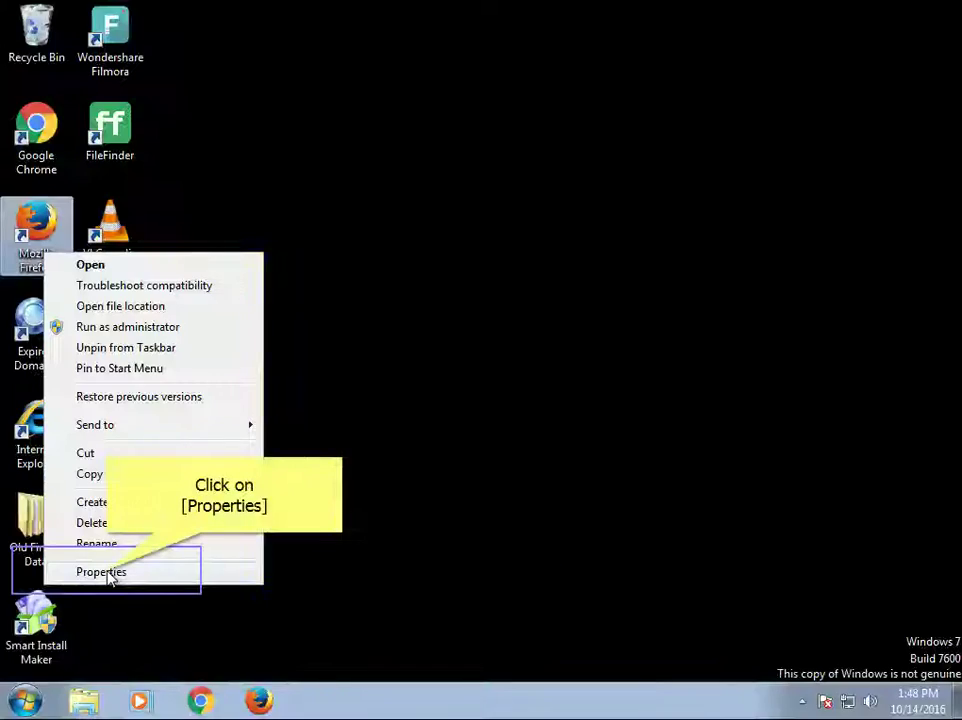
click(102, 572)
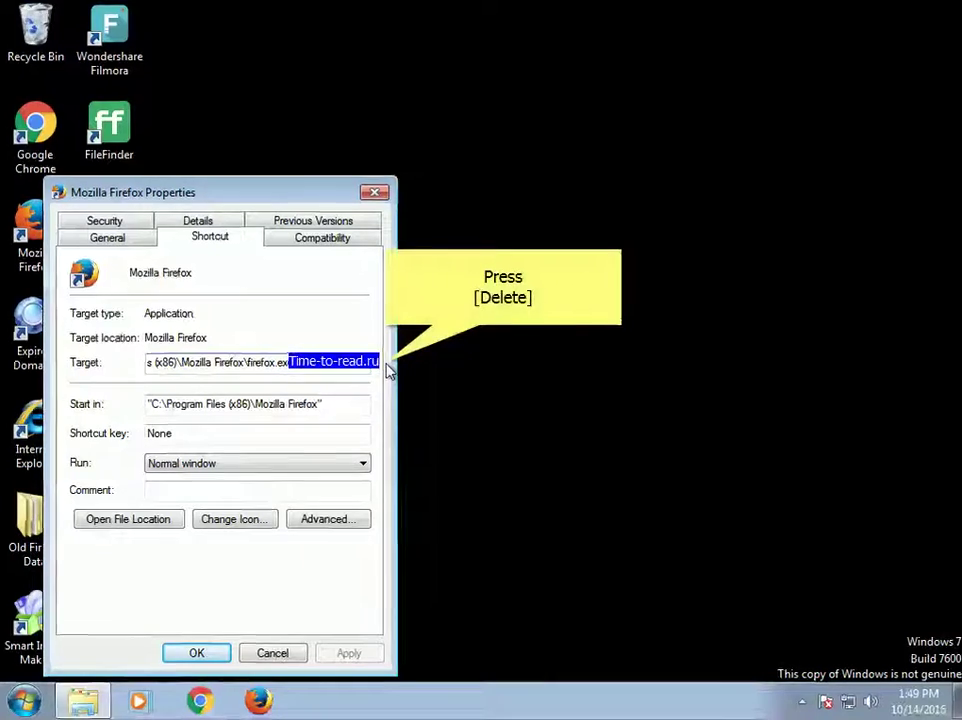
key(Delete)
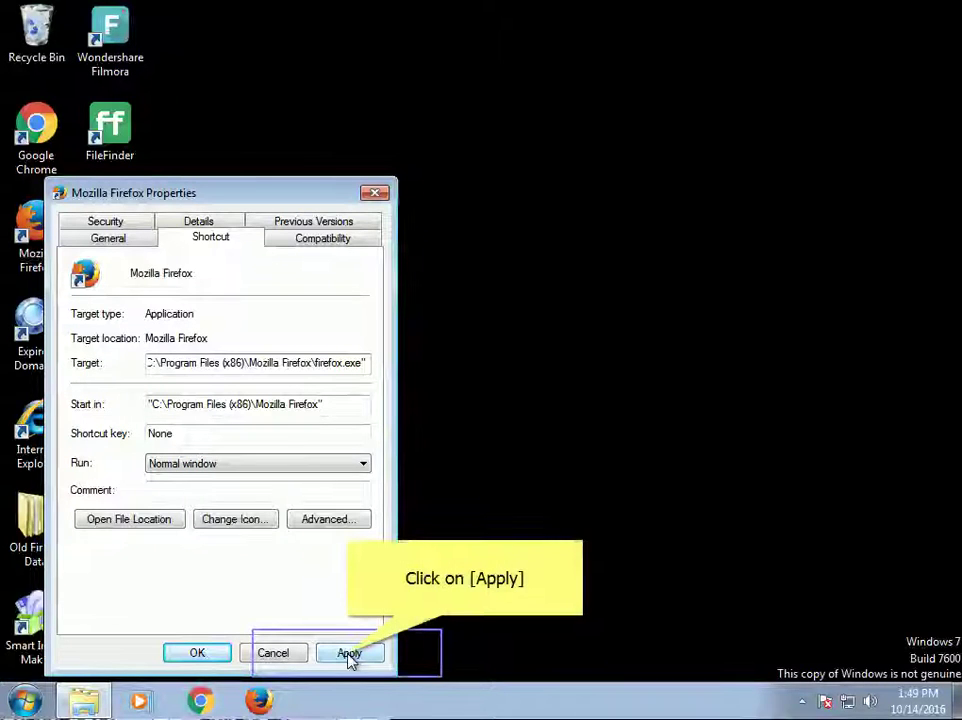
click(349, 655)
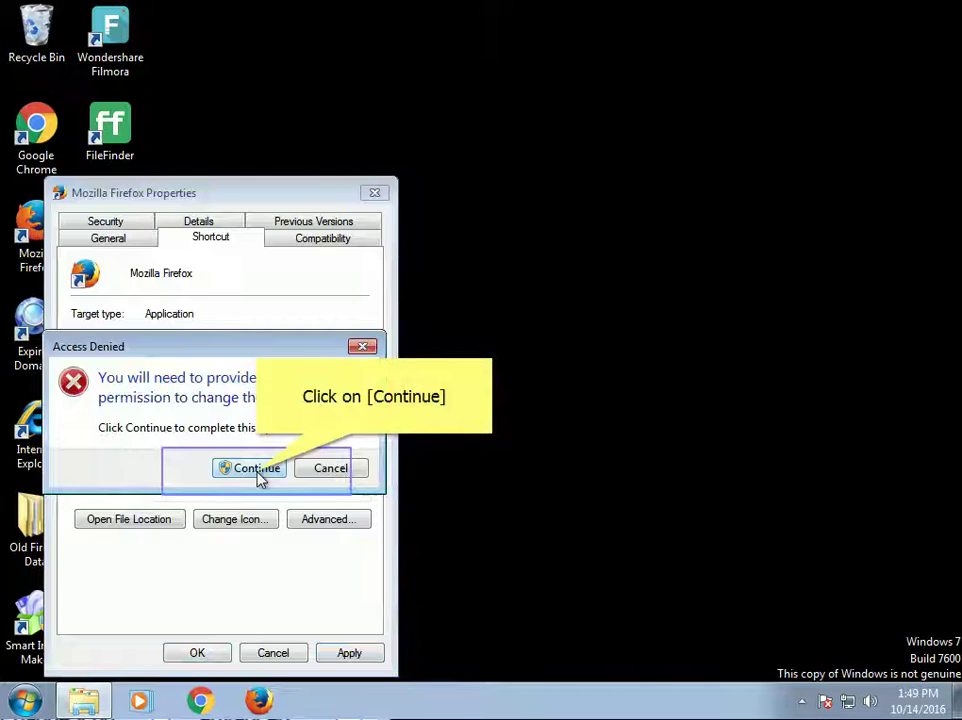
click(258, 470)
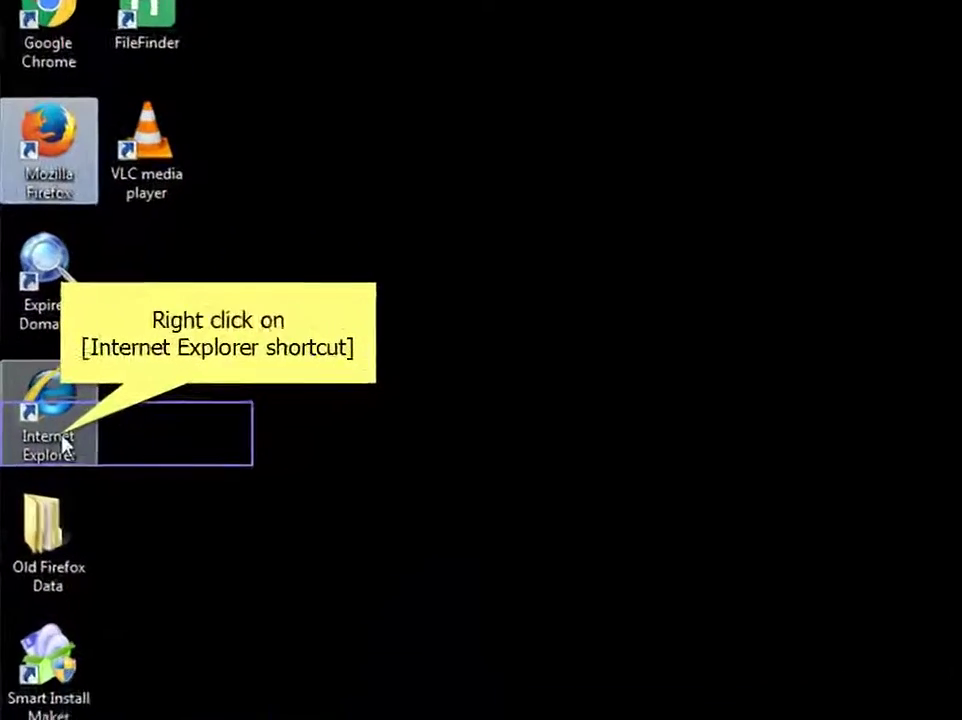
- Cut Time-to-read.ru from the Internet Explorer shortcut's Target so it ends in iexplore.exe, and apply
right_click(95, 425)
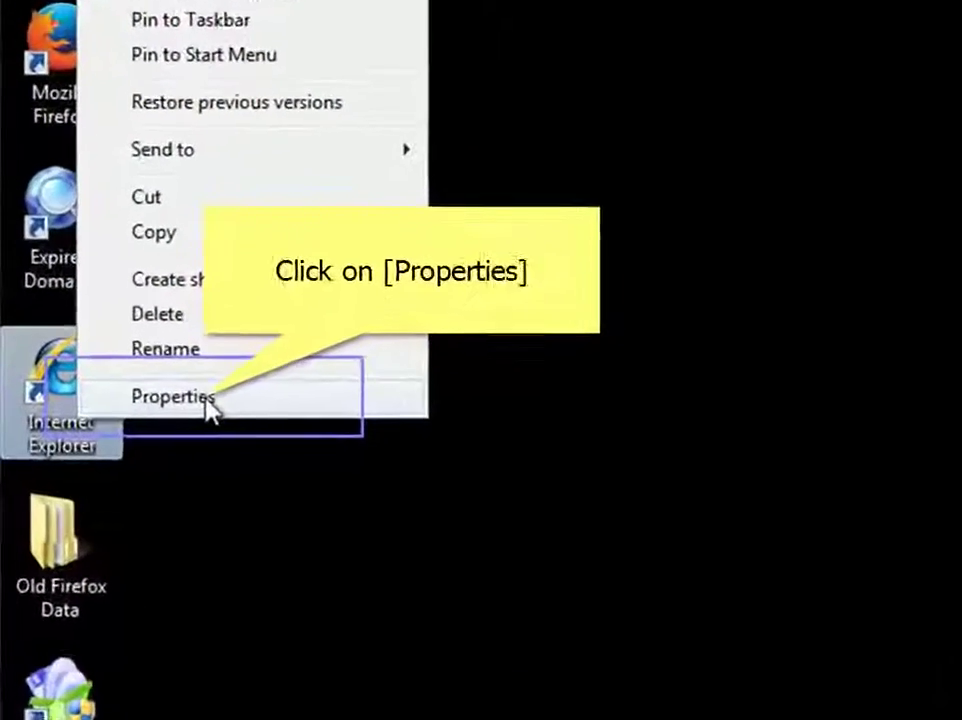
click(153, 424)
drag(293, 362, 381, 368)
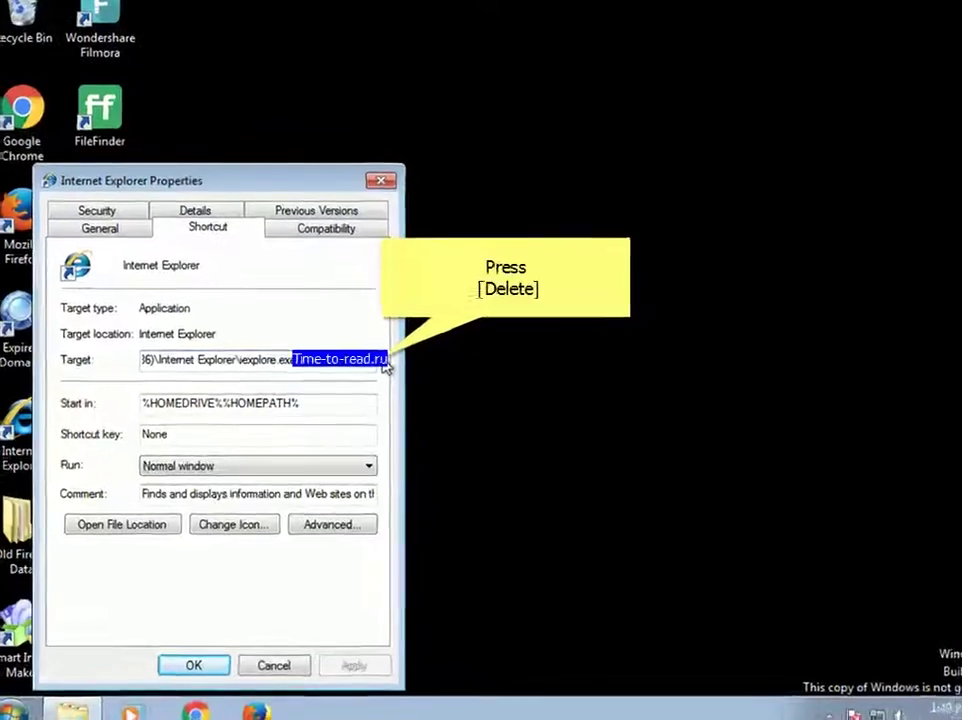
key(Delete)
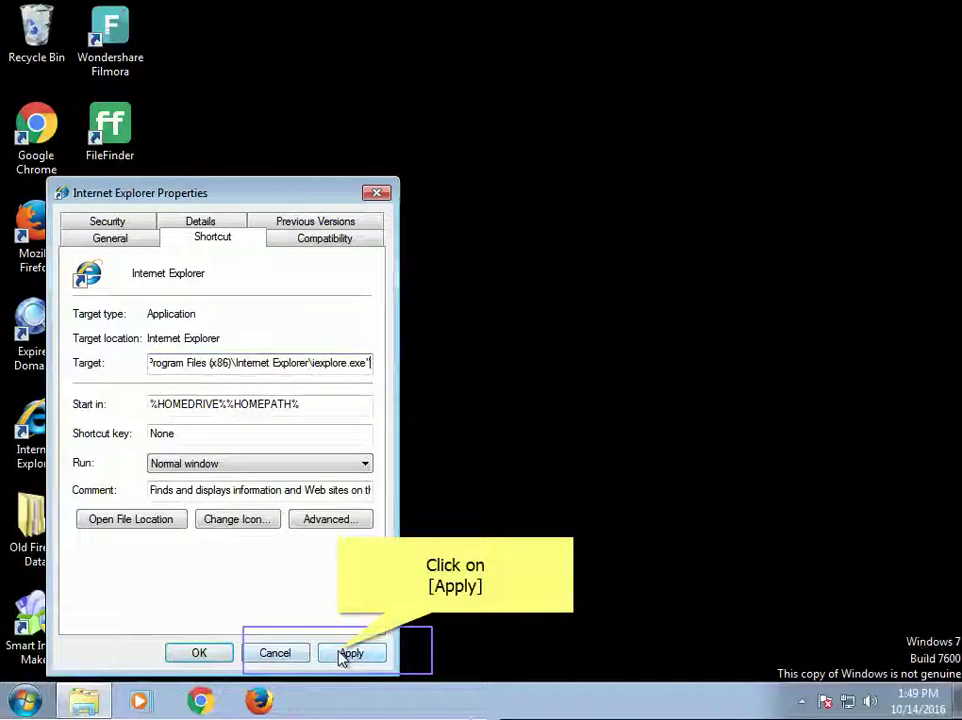
click(345, 654)
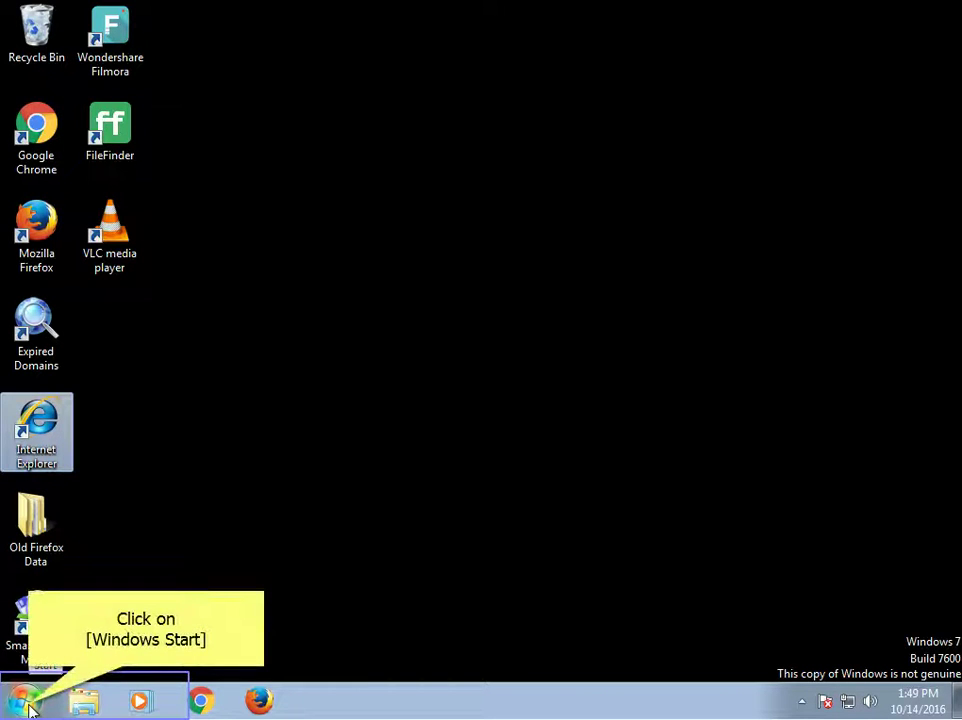
- Go to Control Panel > Programs > Uninstall a program to list the 13 installed programs
click(25, 703)
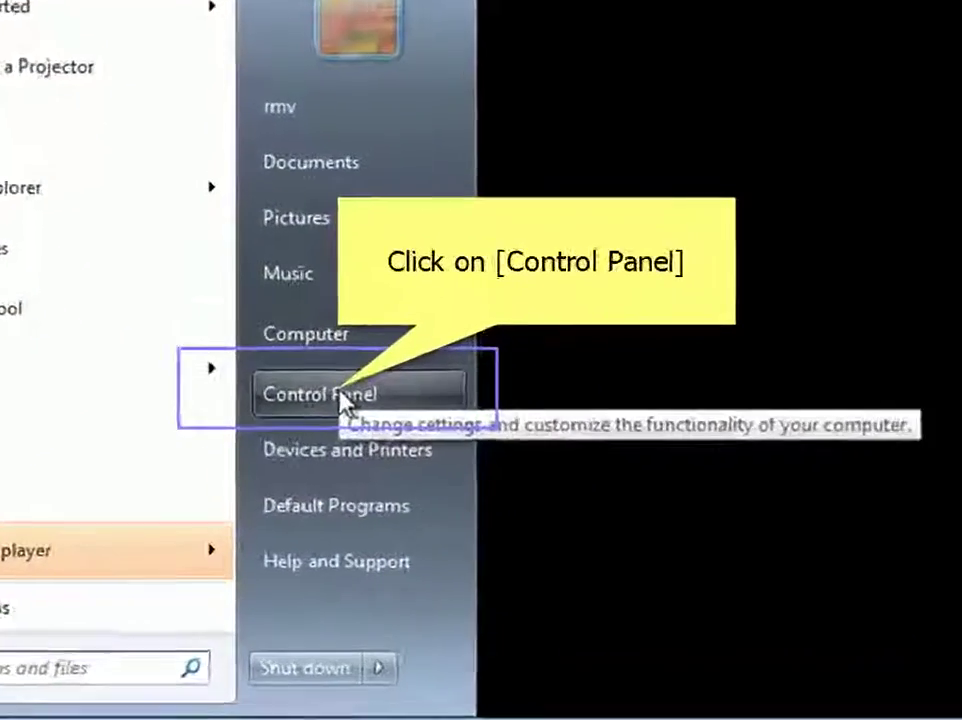
click(307, 485)
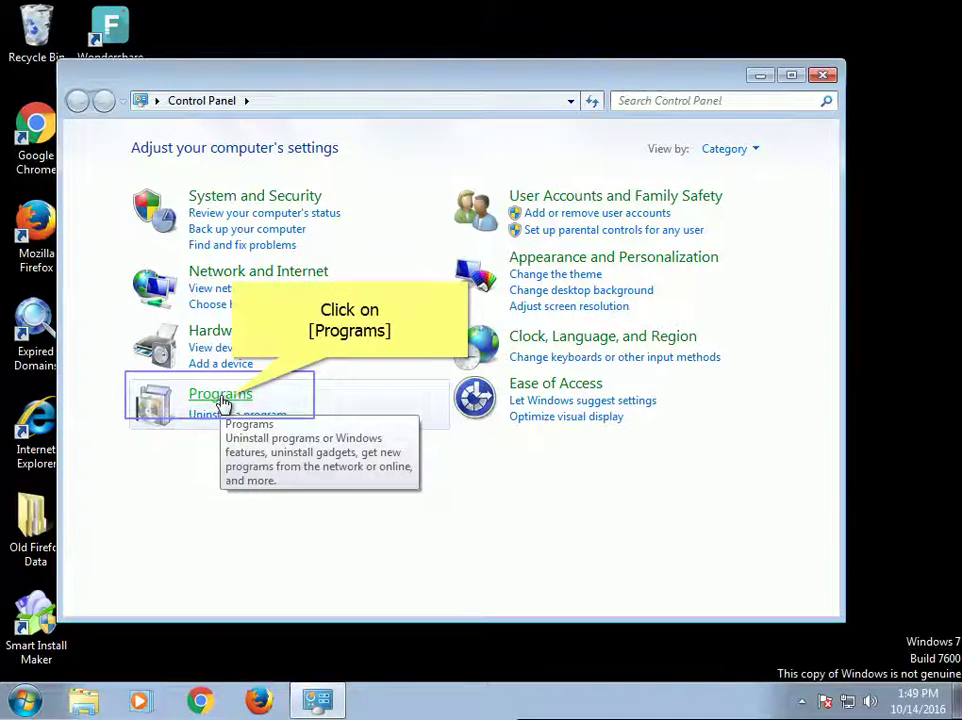
click(221, 398)
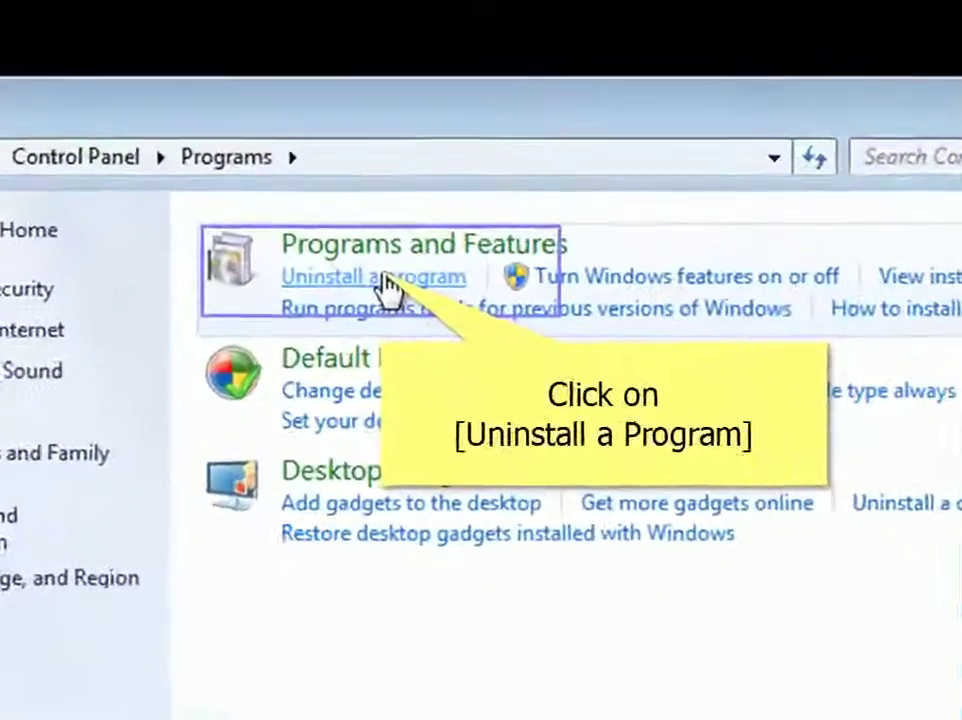
click(385, 276)
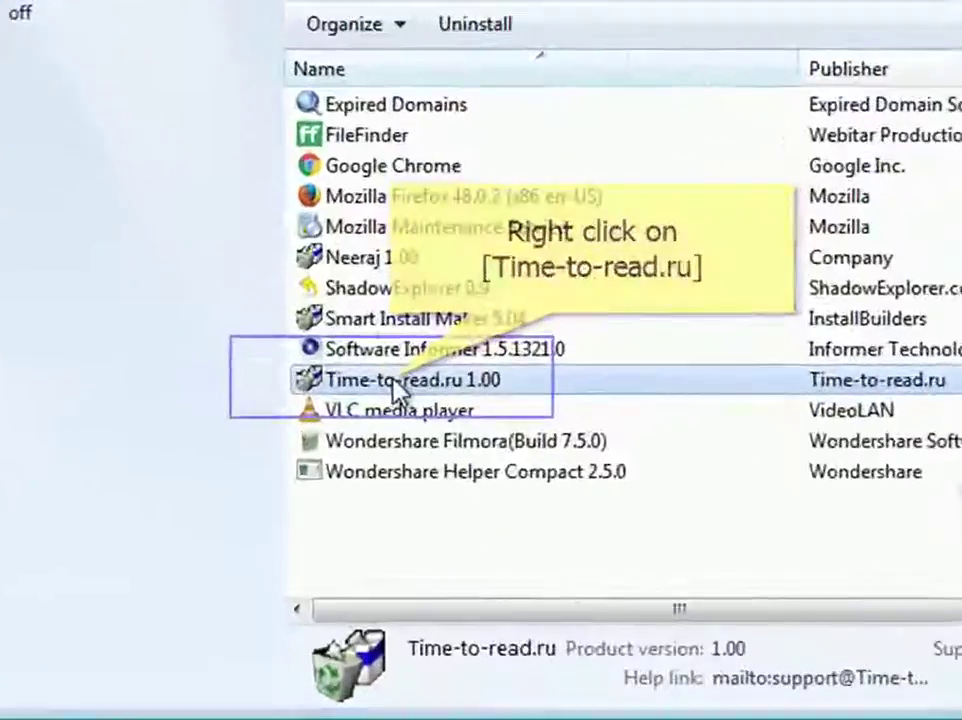
- Uninstall Time-to-read.ru 1.00 from the Programs and Features list
right_click(377, 420)
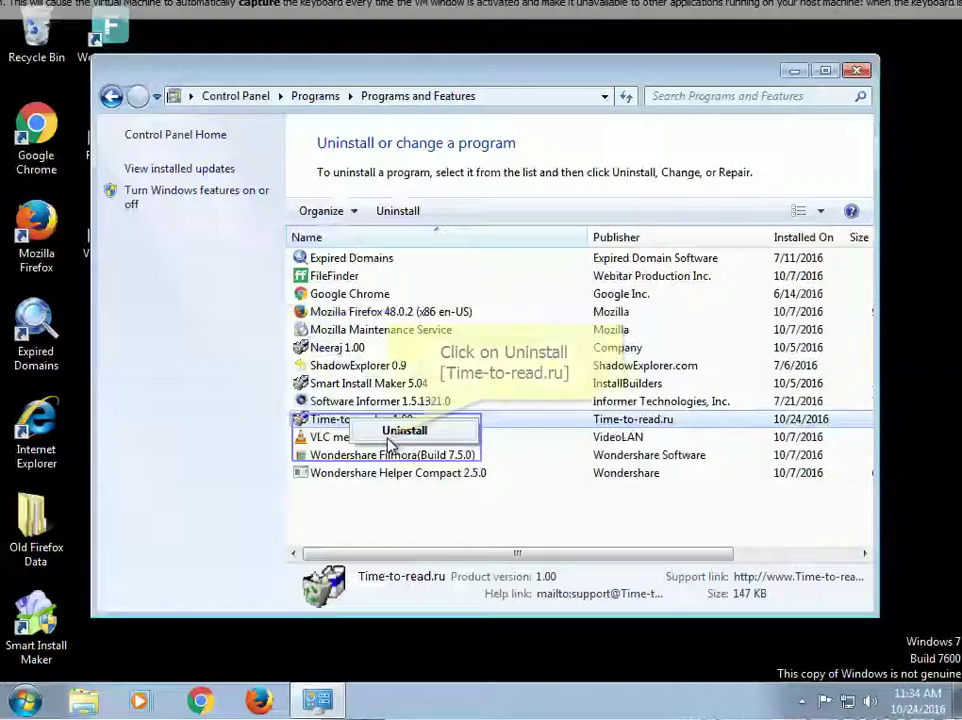
click(389, 438)
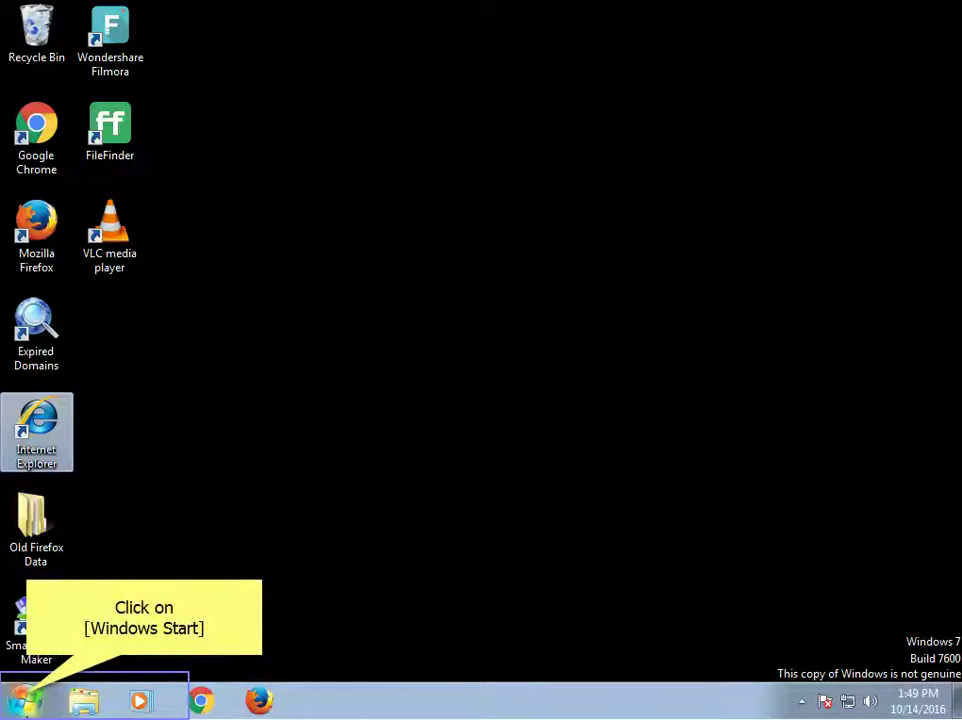
- Restart Windows from the Start menu's Shut down options to boot into Safe Mode
click(25, 700)
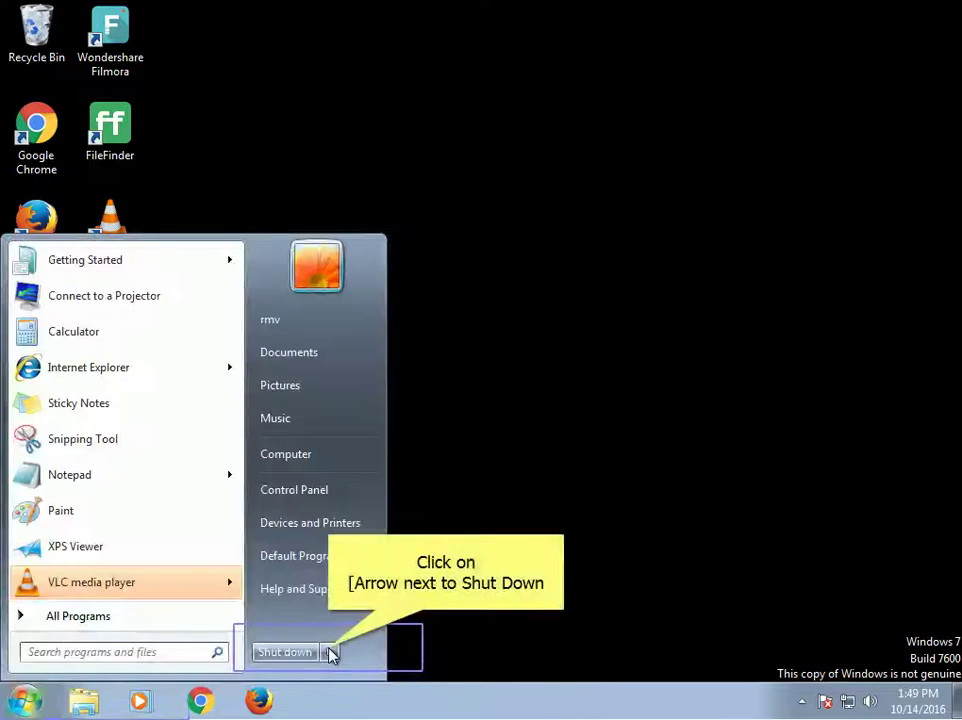
click(329, 652)
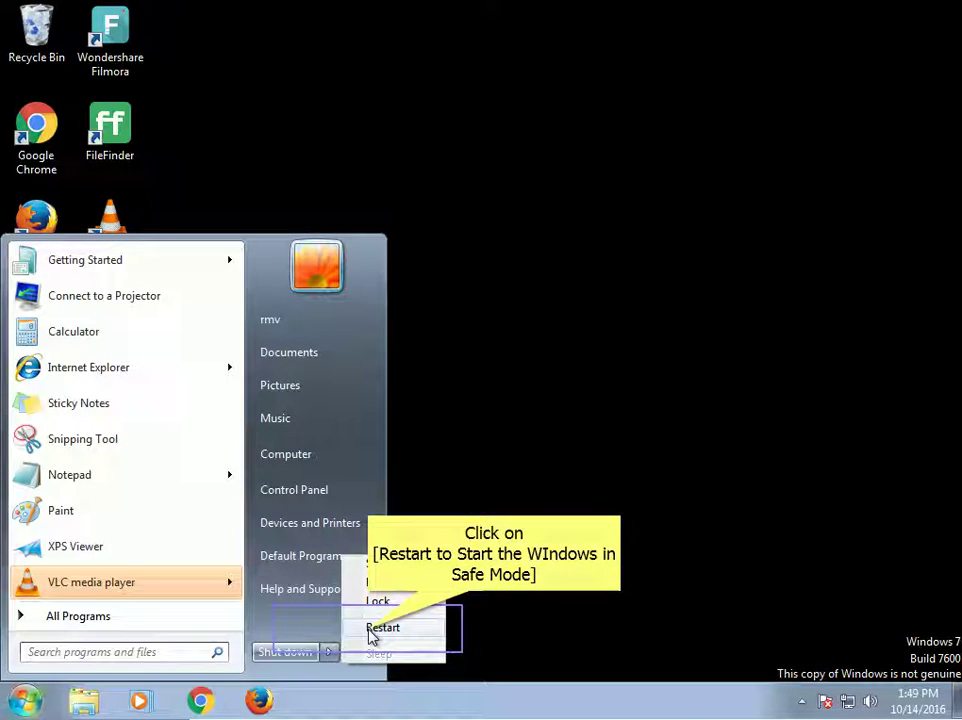
click(374, 630)
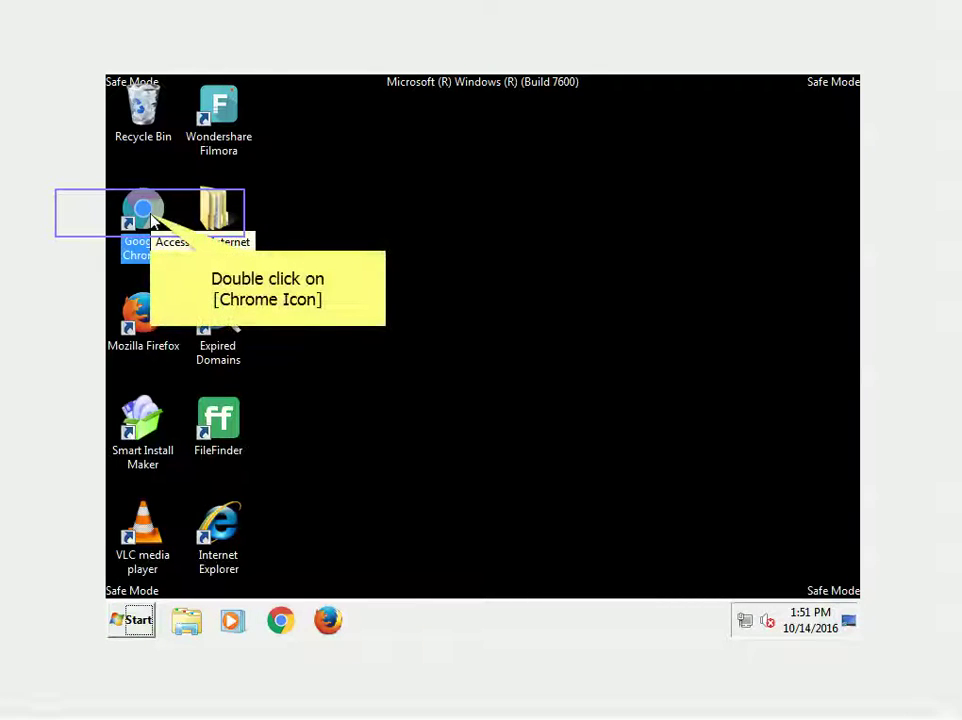
- Launch Google Chrome and open its Extensions page listing Google Sheets and Google Slides
double_click(143, 213)
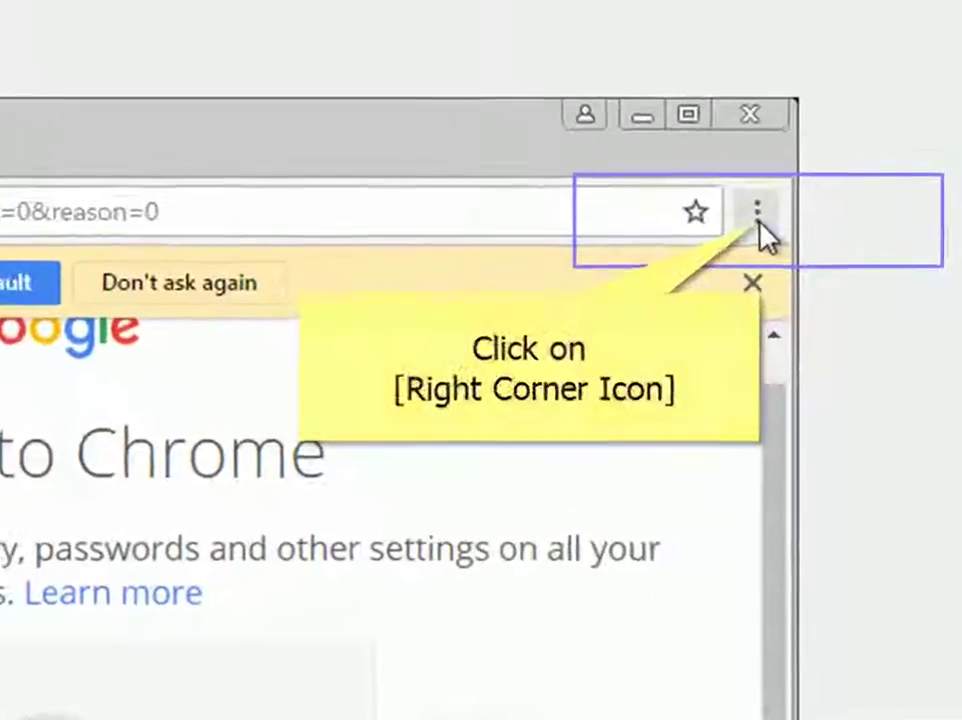
click(839, 133)
mouse_move(652, 386)
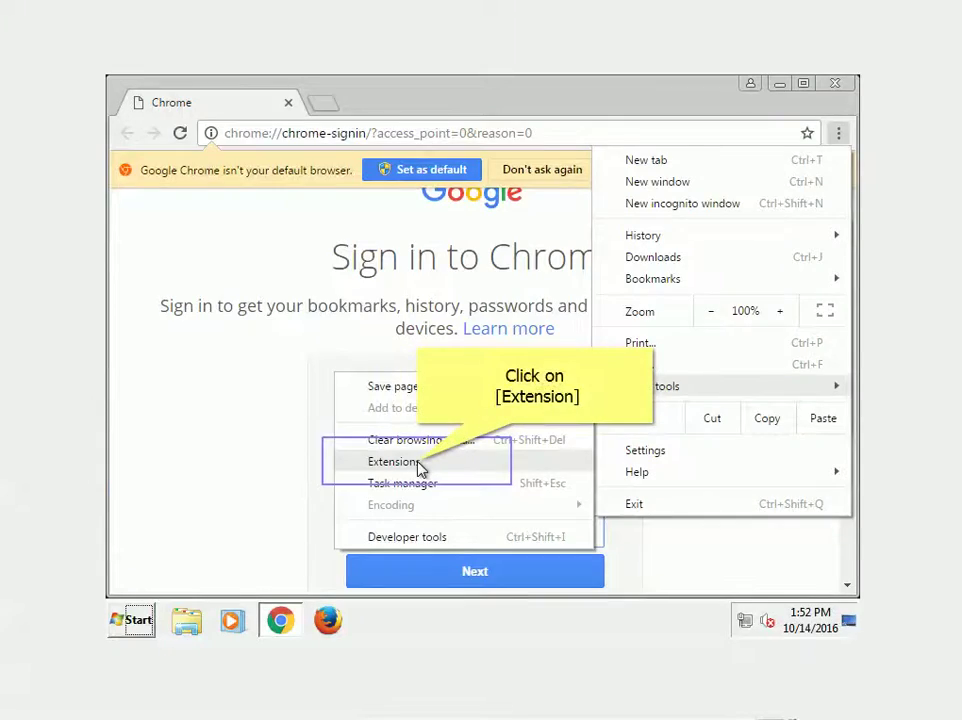
click(420, 465)
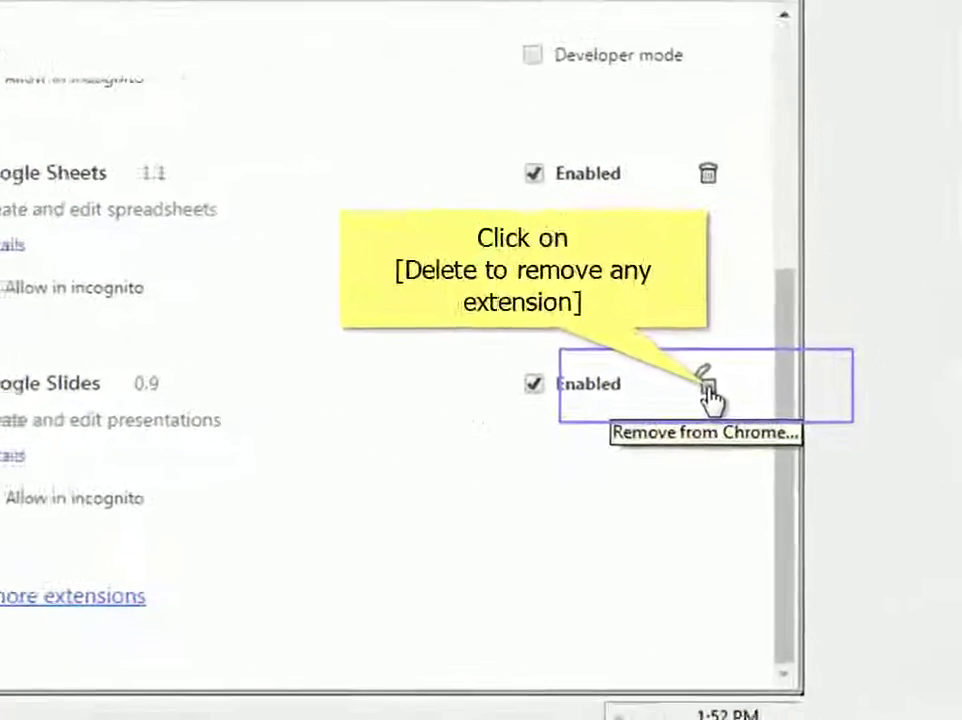
- Begin removing the Google Slides extension but dismiss the prompt, keeping it installed
click(712, 385)
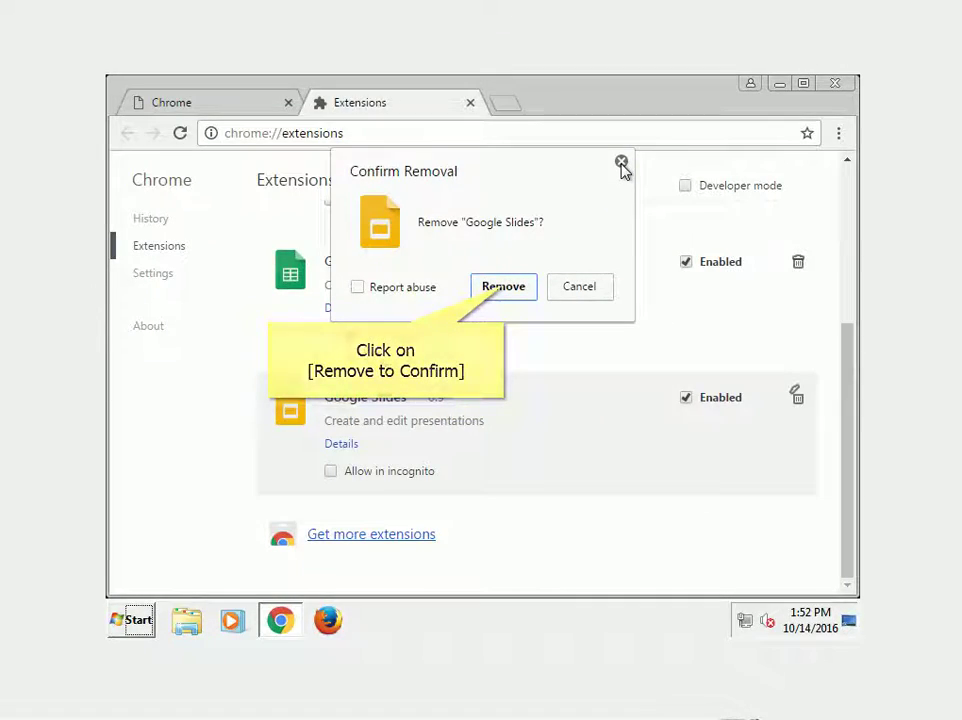
click(621, 163)
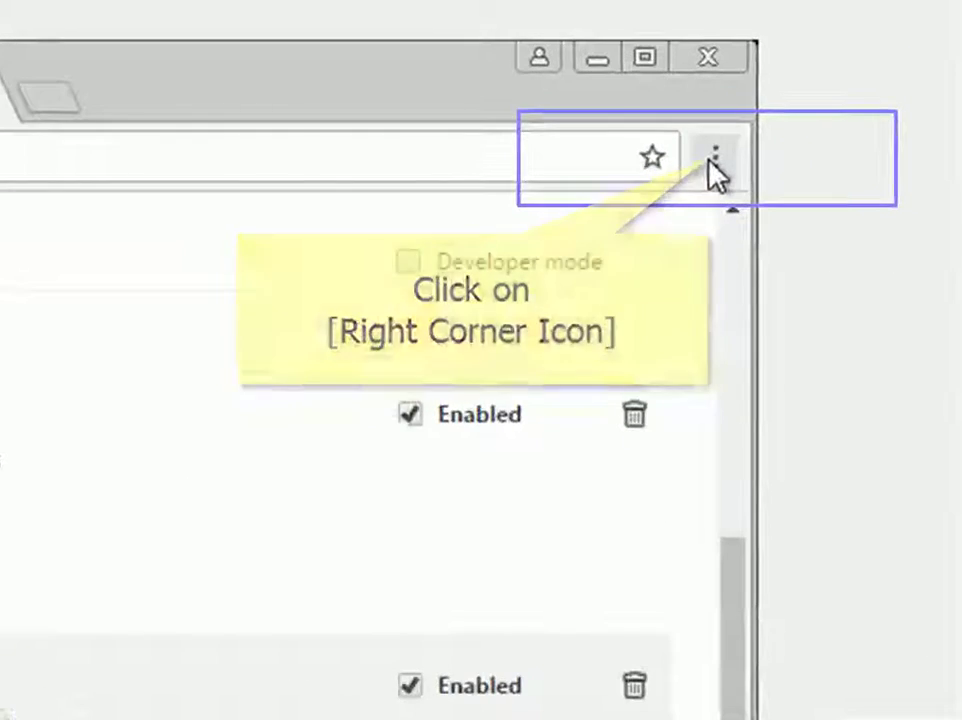
click(838, 134)
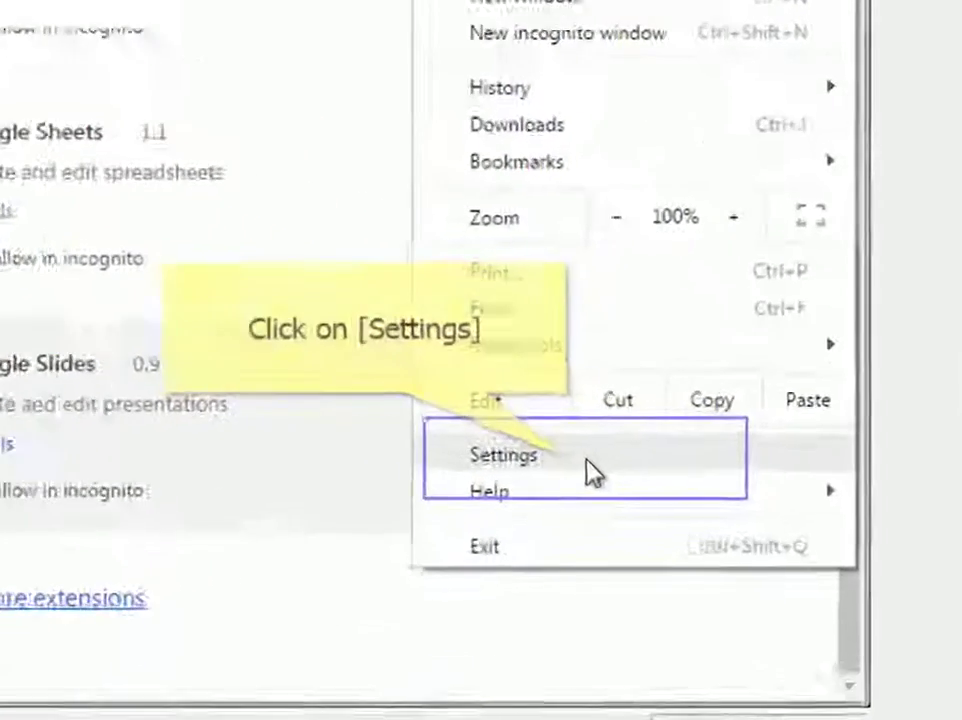
- Reset Chrome to its original defaults via Settings > advanced settings > Reset settings
click(697, 459)
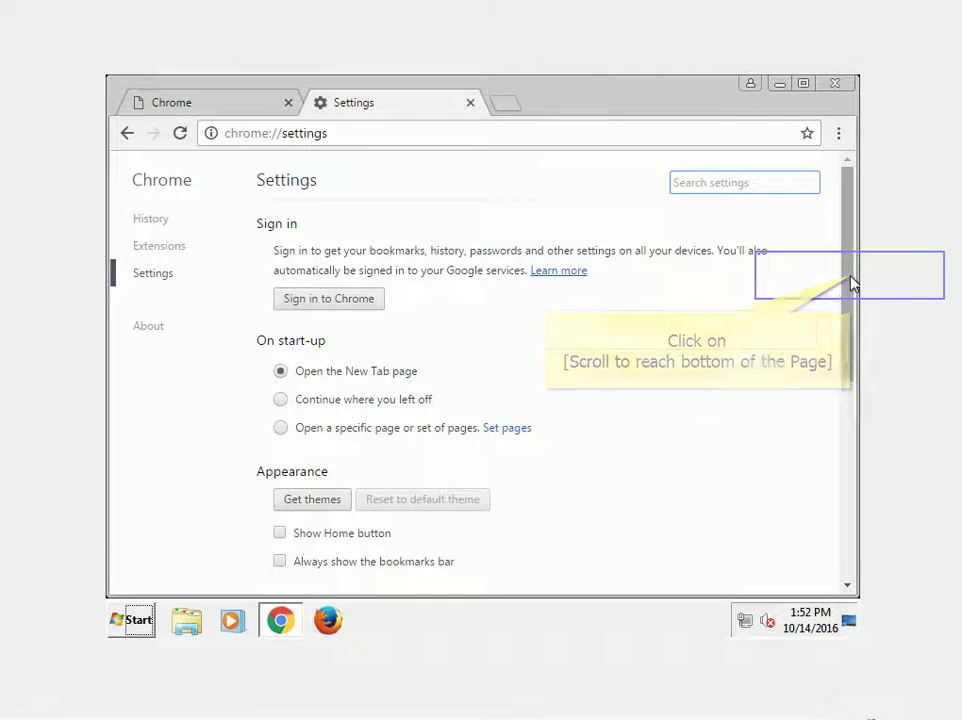
scroll(850, 281, down, 5)
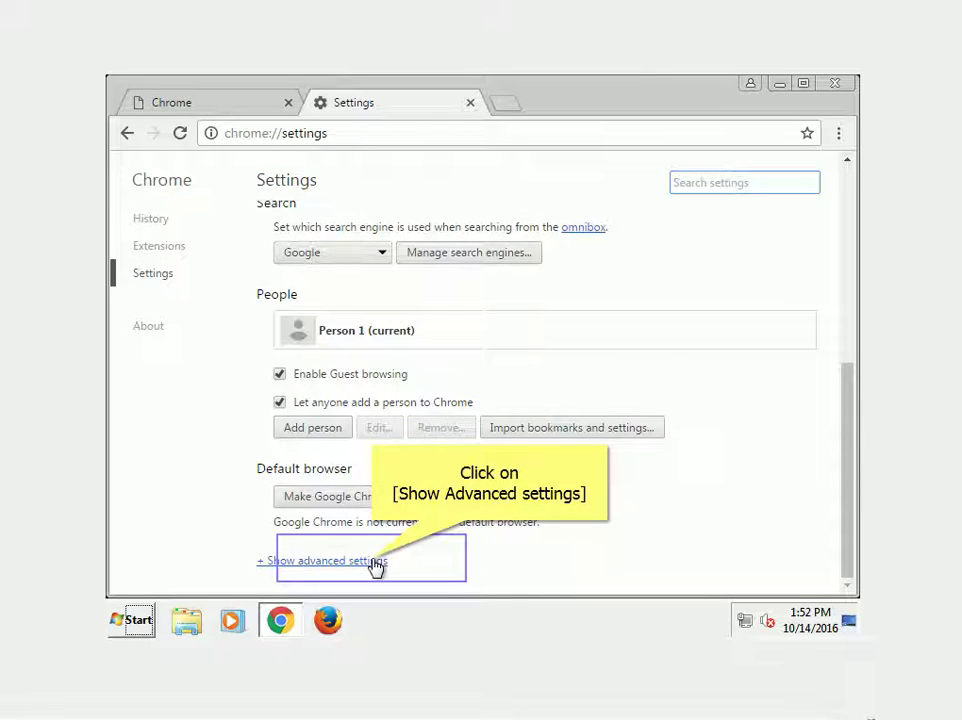
click(376, 566)
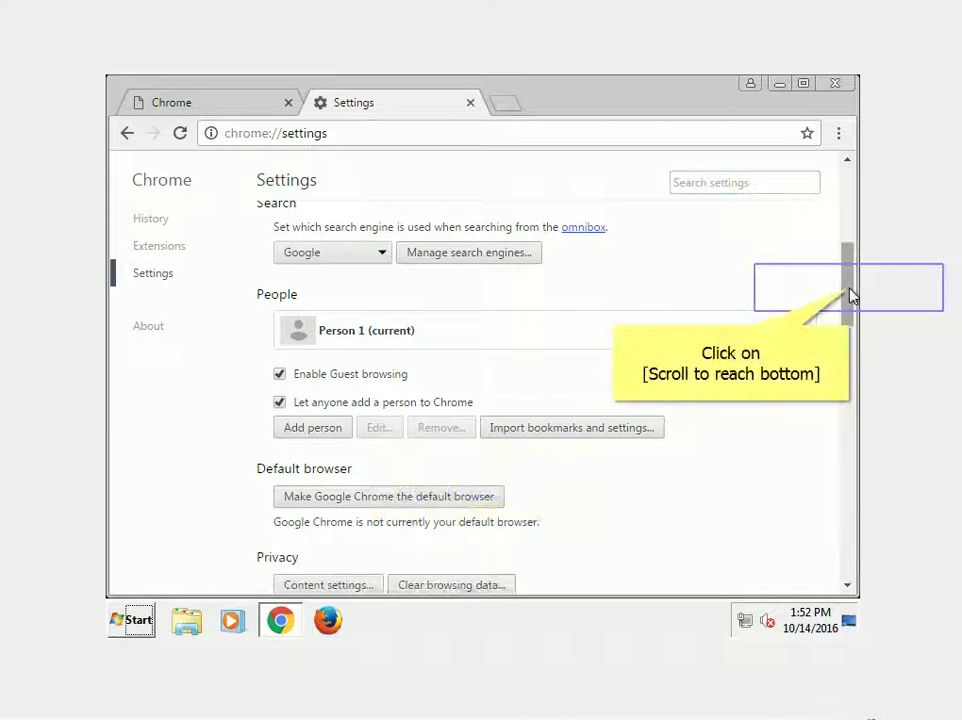
scroll(850, 295, down, 10)
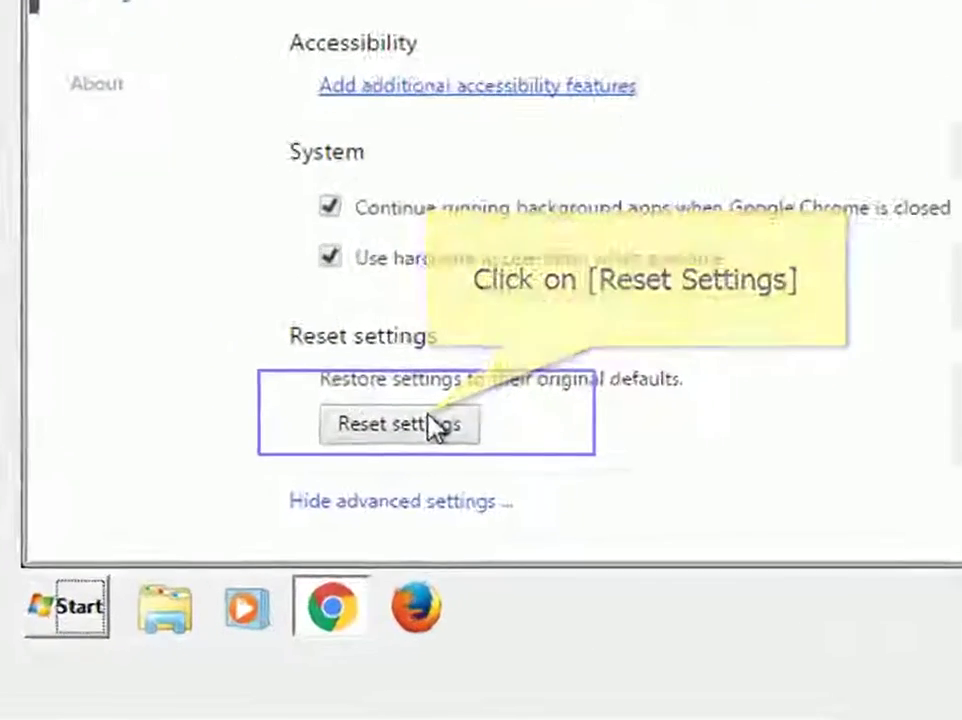
click(338, 519)
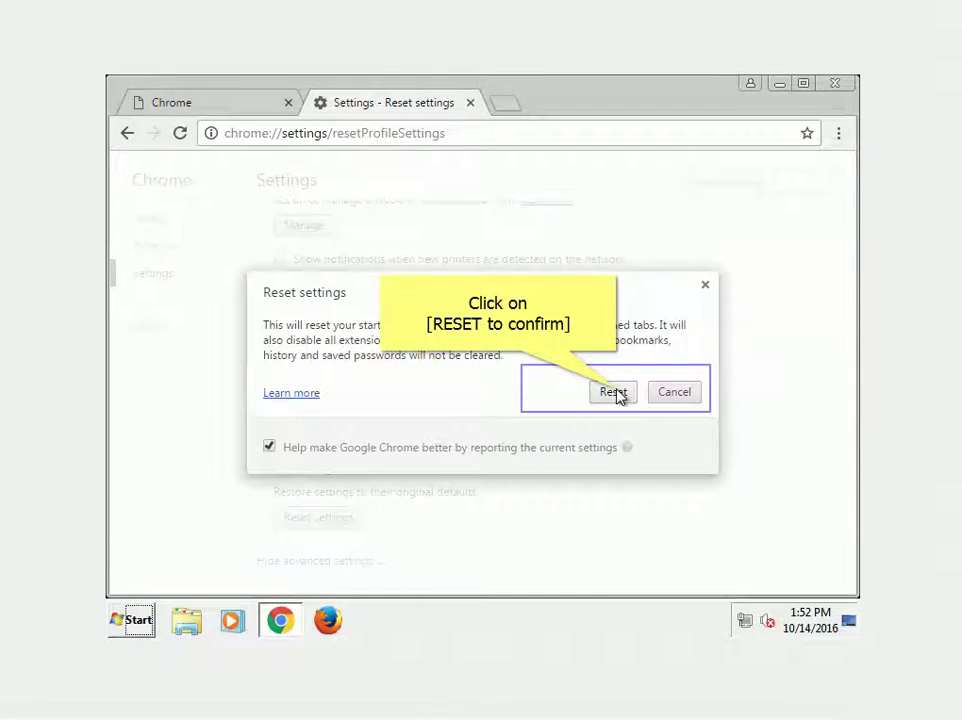
click(614, 392)
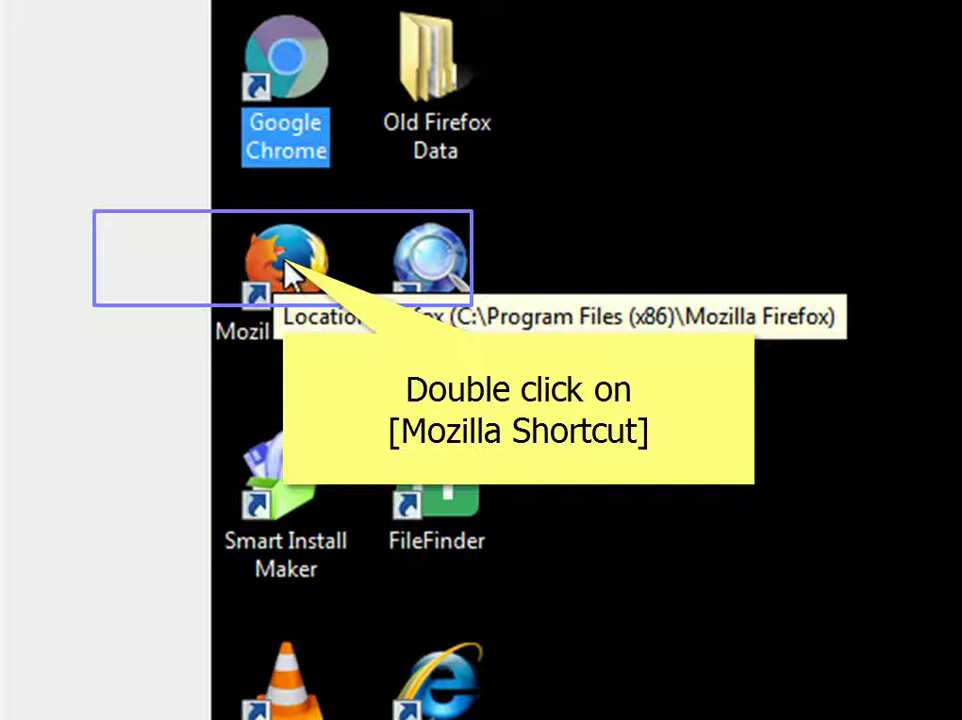
- Launch Firefox and remove the Firefox Hotfix extension in the Add-ons Manager's Extensions list
double_click(285, 272)
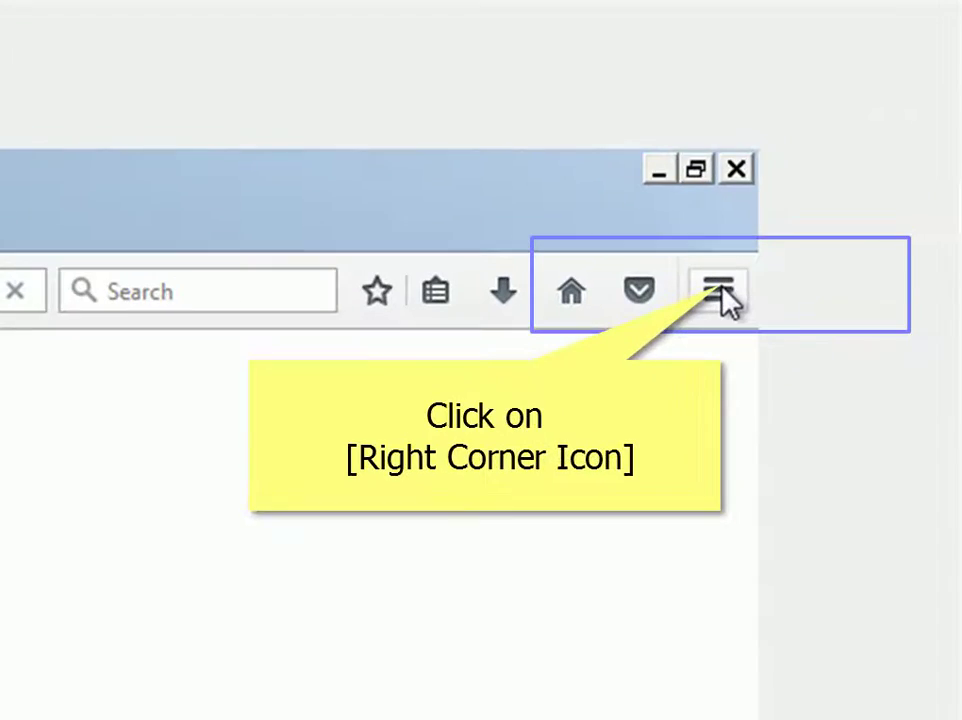
click(720, 288)
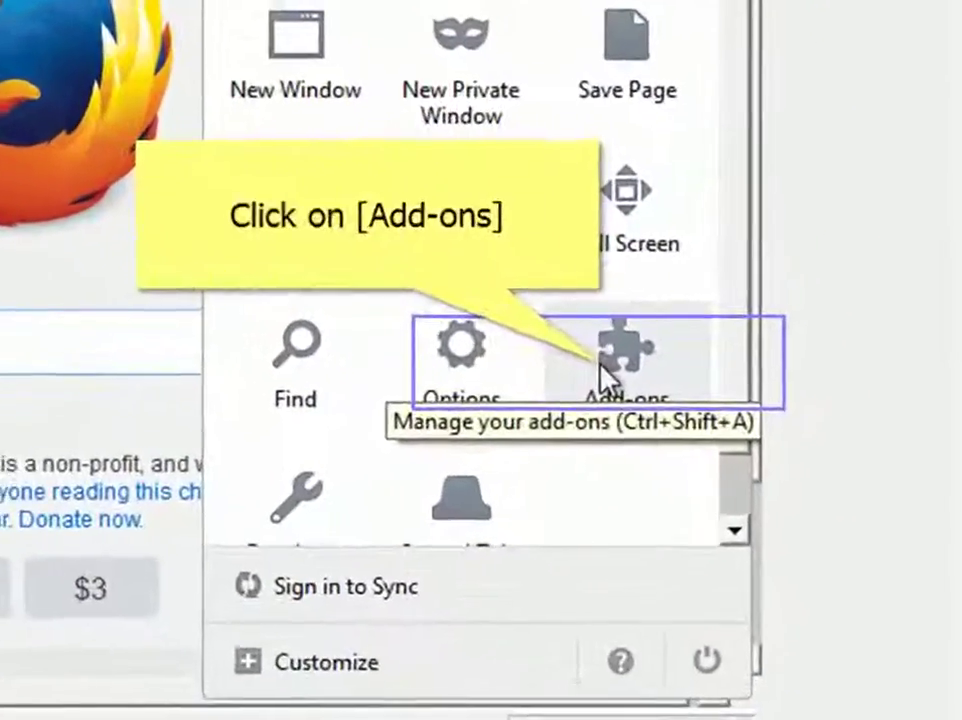
click(605, 375)
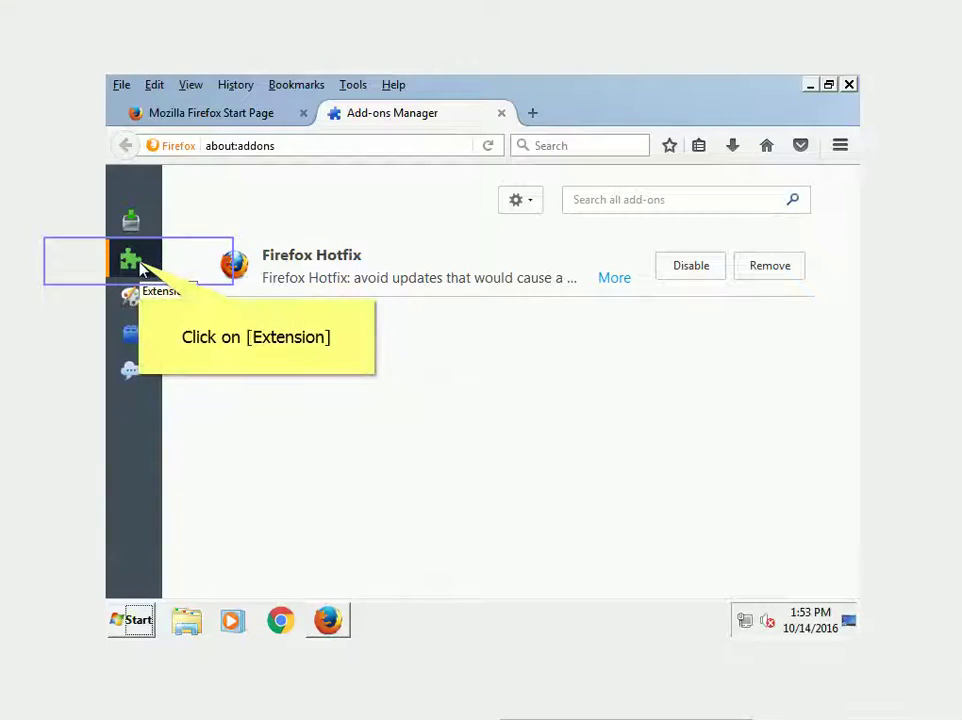
click(141, 265)
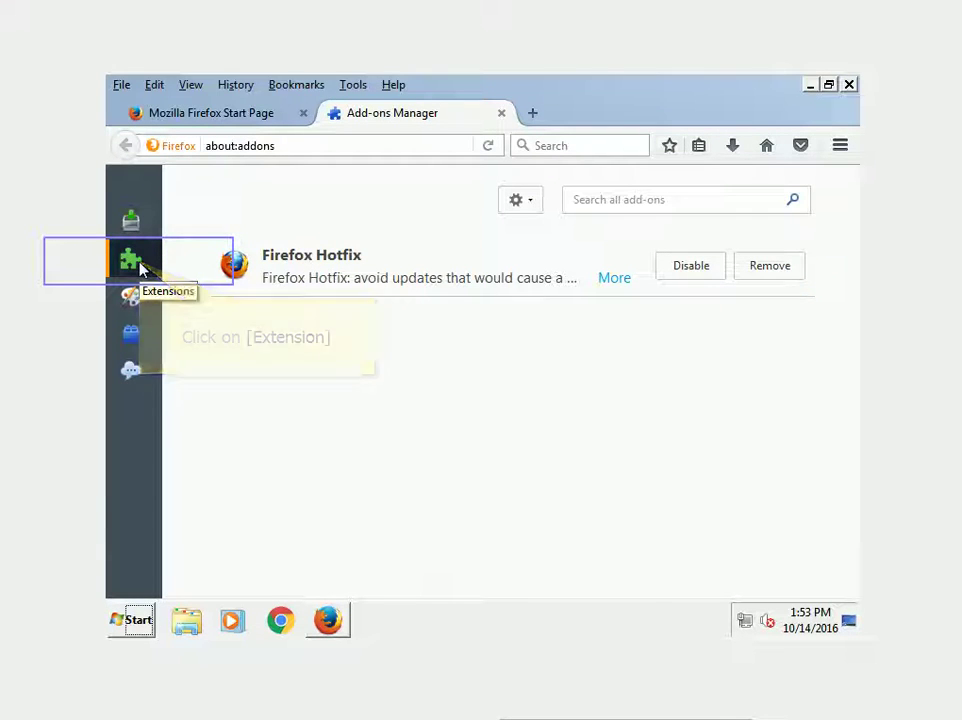
click(769, 270)
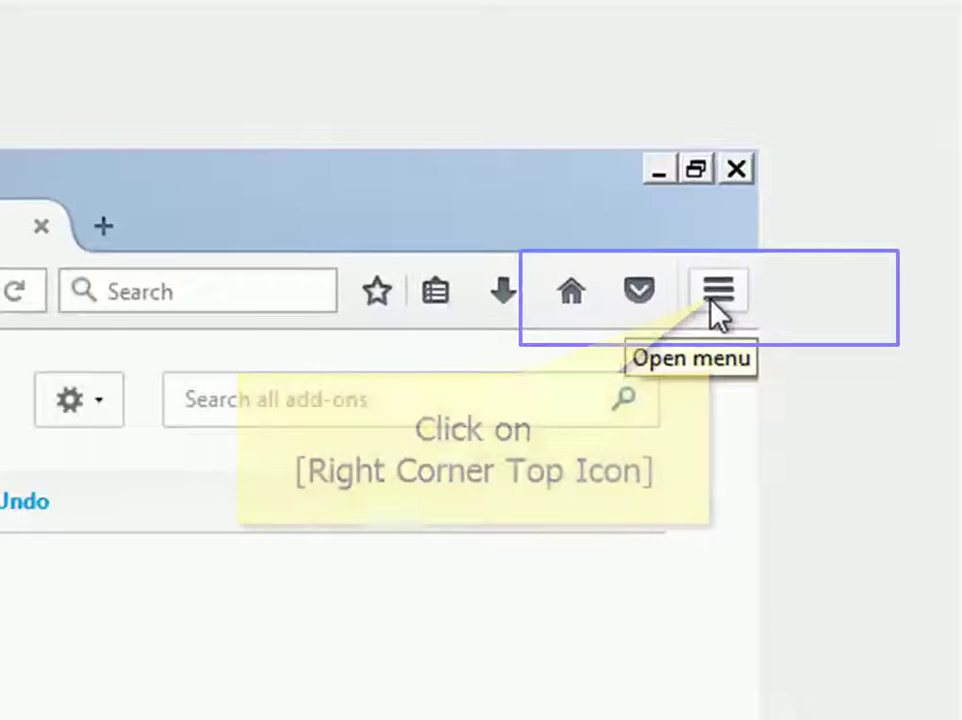
- Refresh Firefox from the Troubleshooting Information page, confirm, and finish the Import Wizard
click(716, 293)
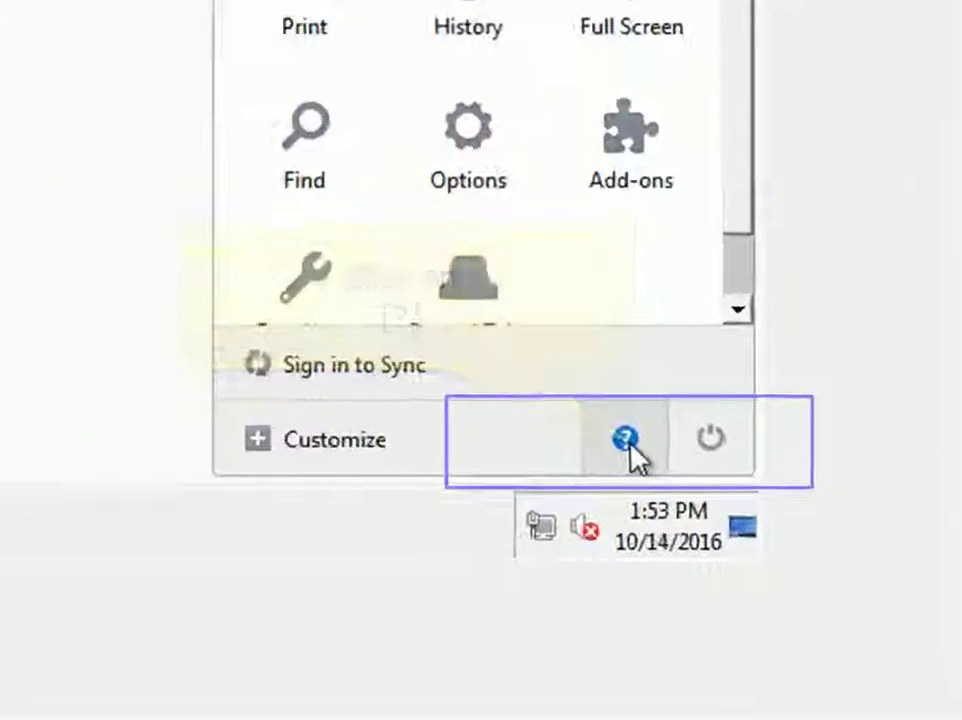
click(789, 577)
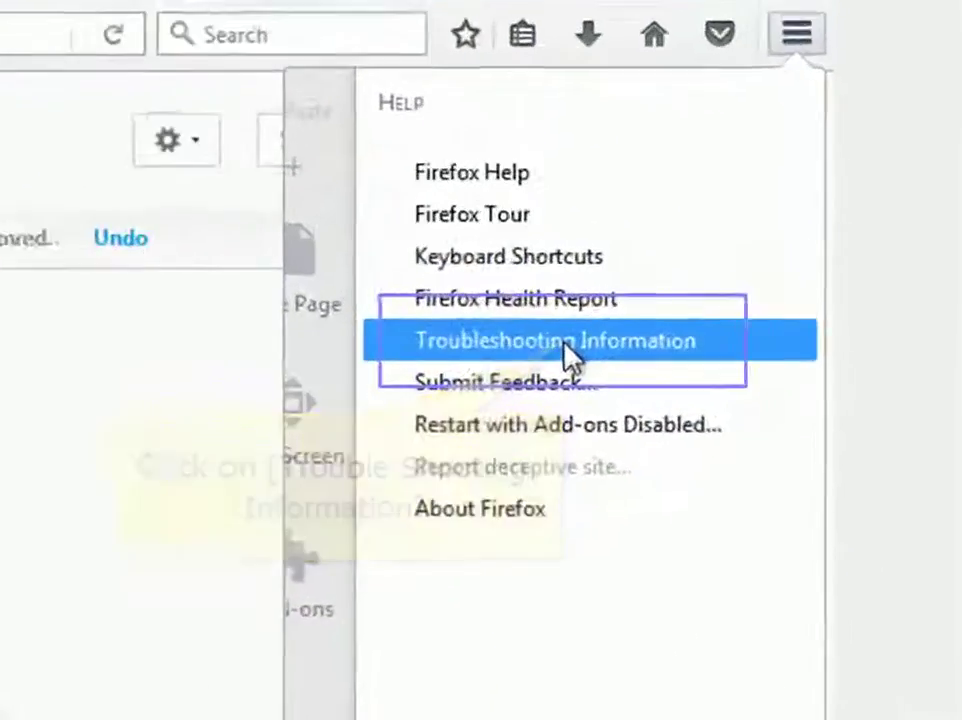
click(724, 306)
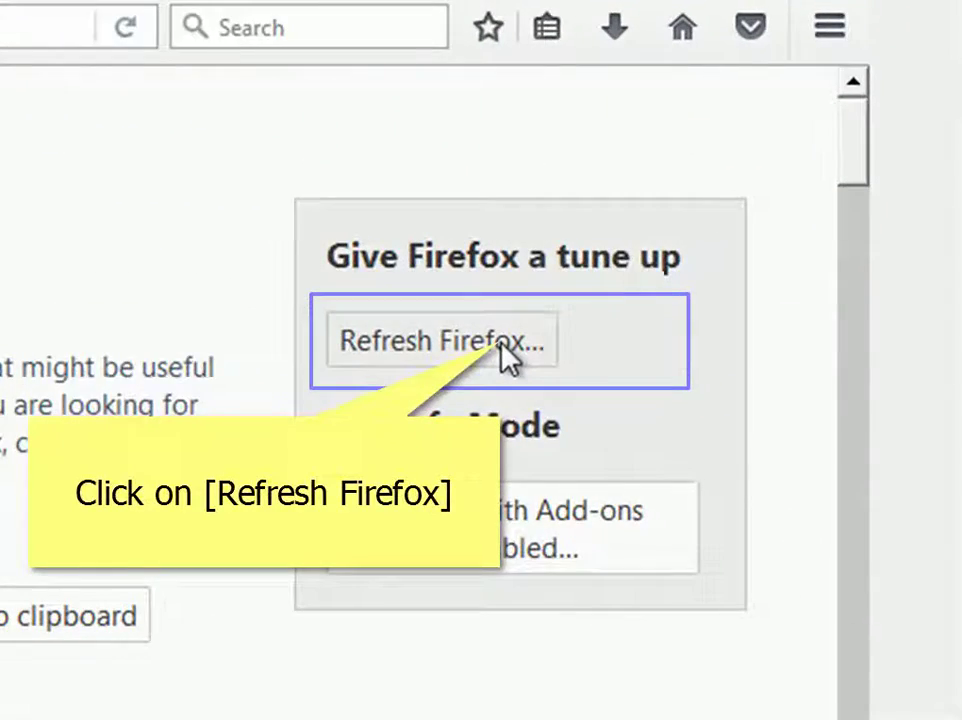
click(508, 350)
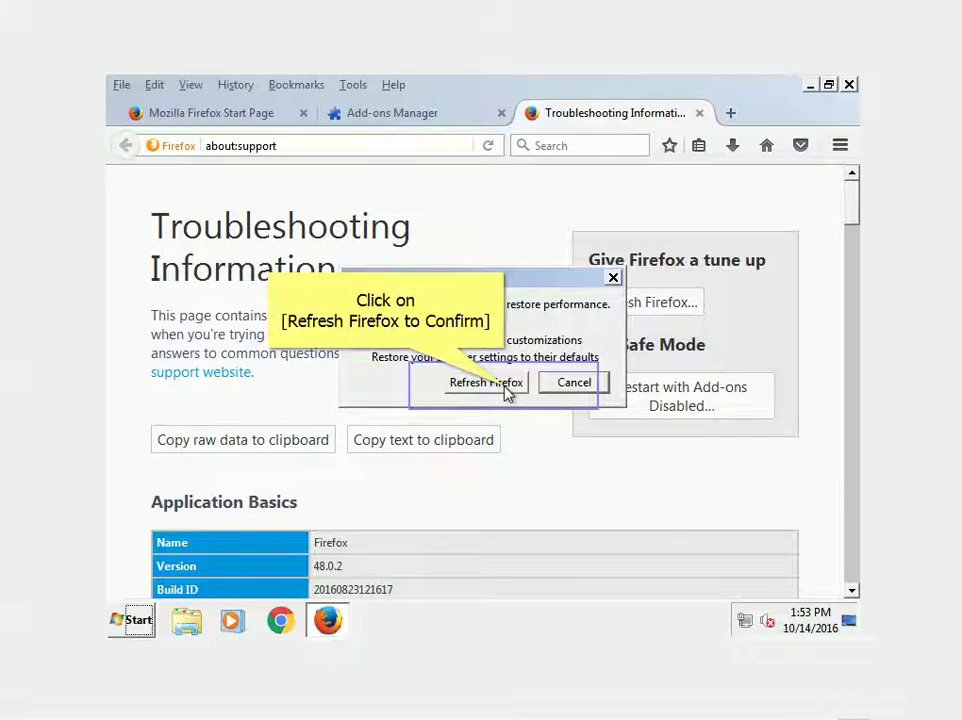
click(508, 392)
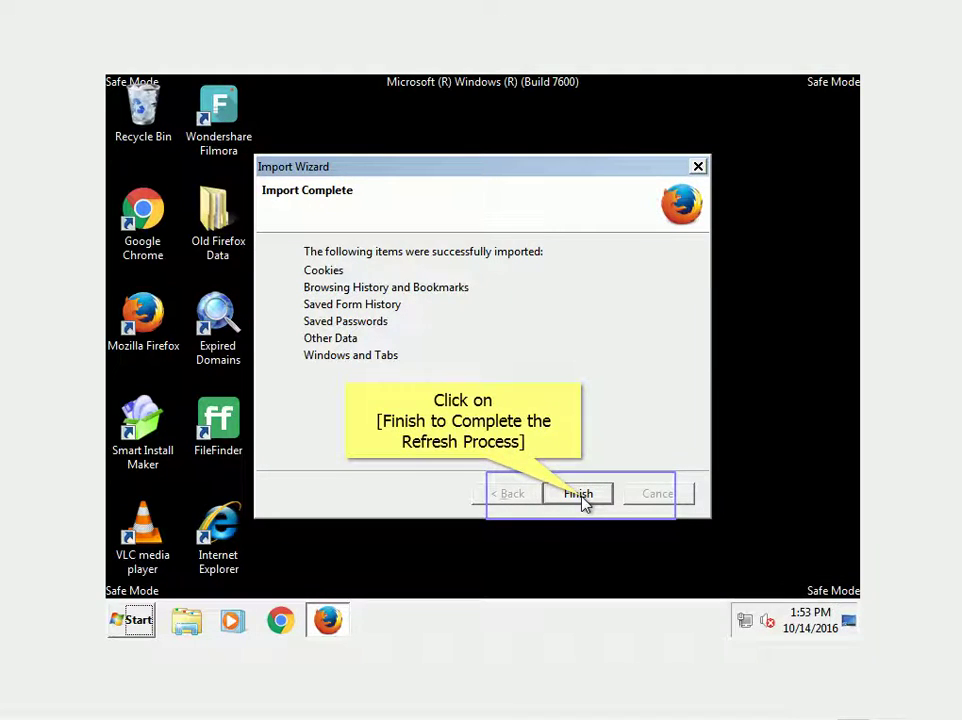
click(580, 494)
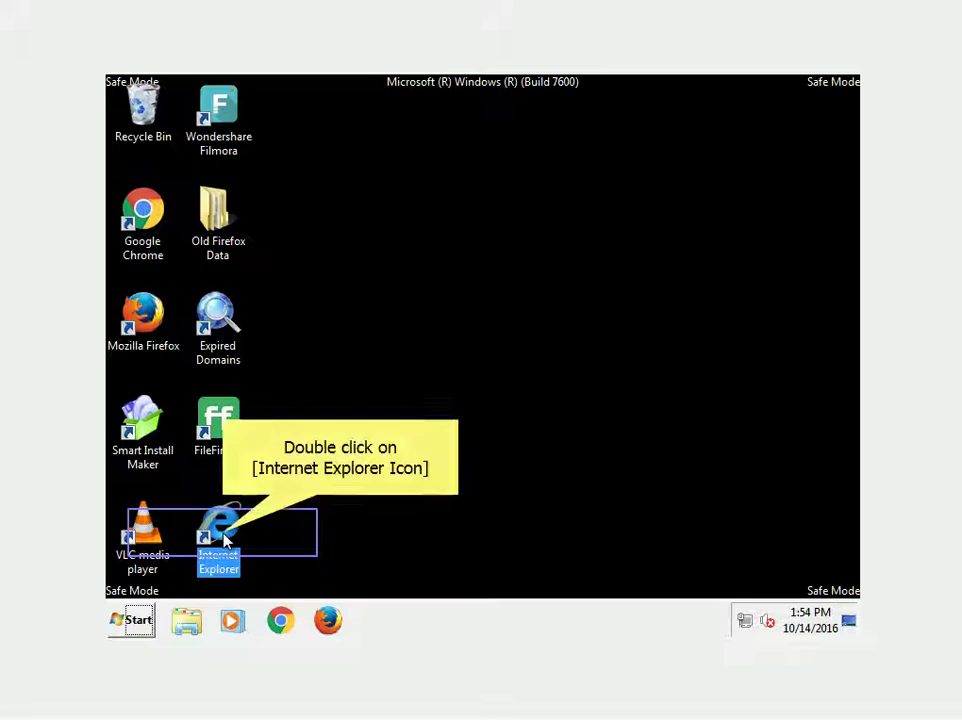
- Launch Internet Explorer from the desktop and review its installed add-ons in Manage Add-ons
double_click(225, 540)
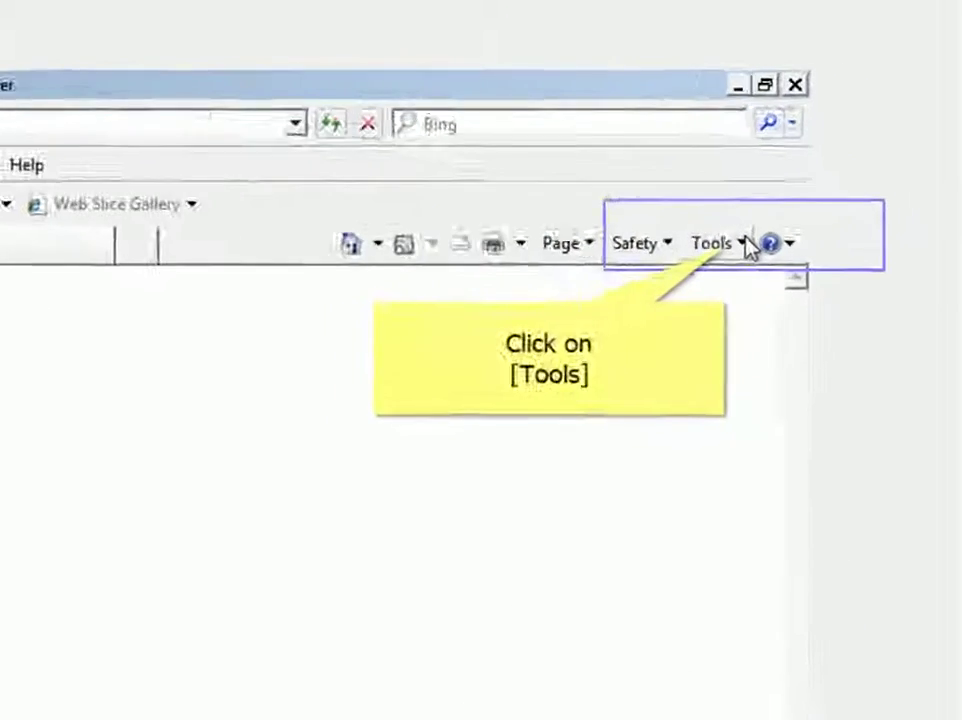
click(815, 192)
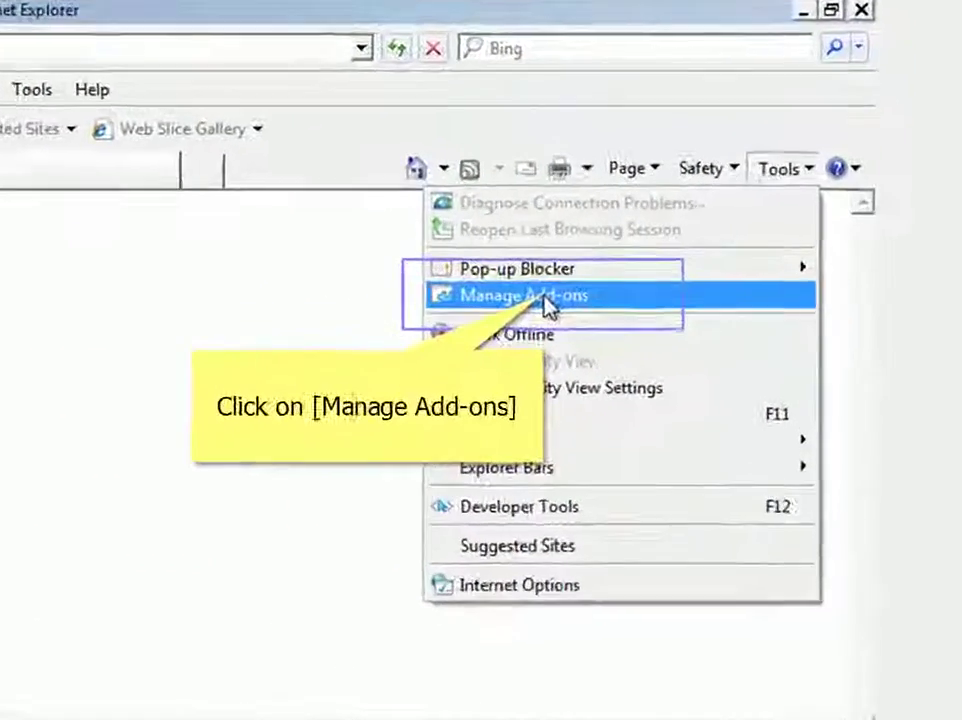
click(548, 300)
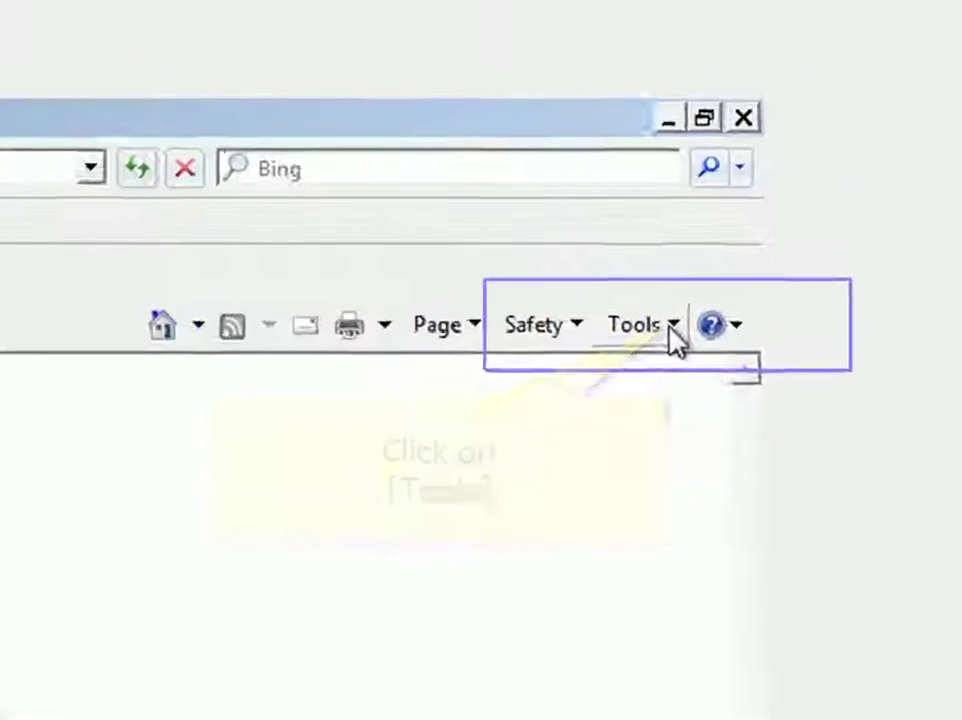
click(811, 193)
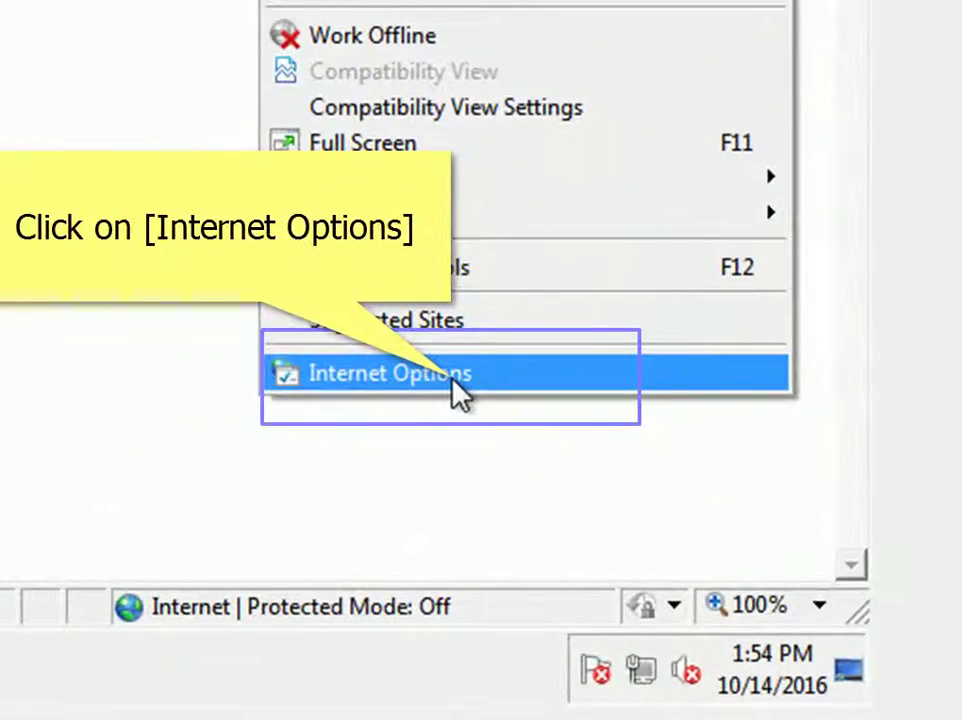
- Reset all Internet Explorer settings from the Advanced options, then acknowledge the restart notice
click(452, 376)
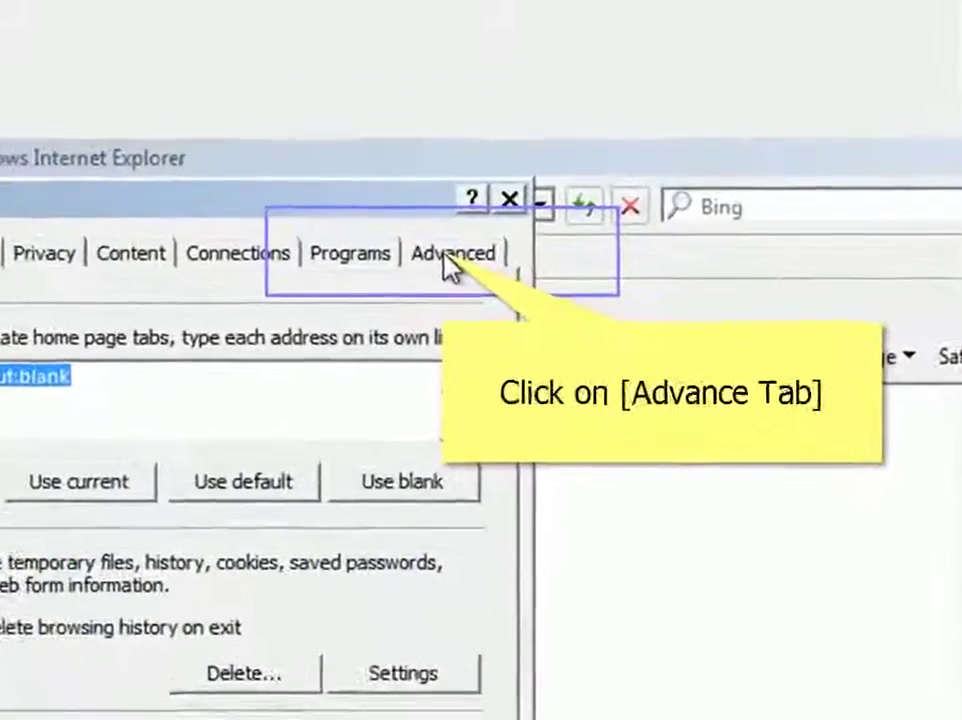
click(452, 258)
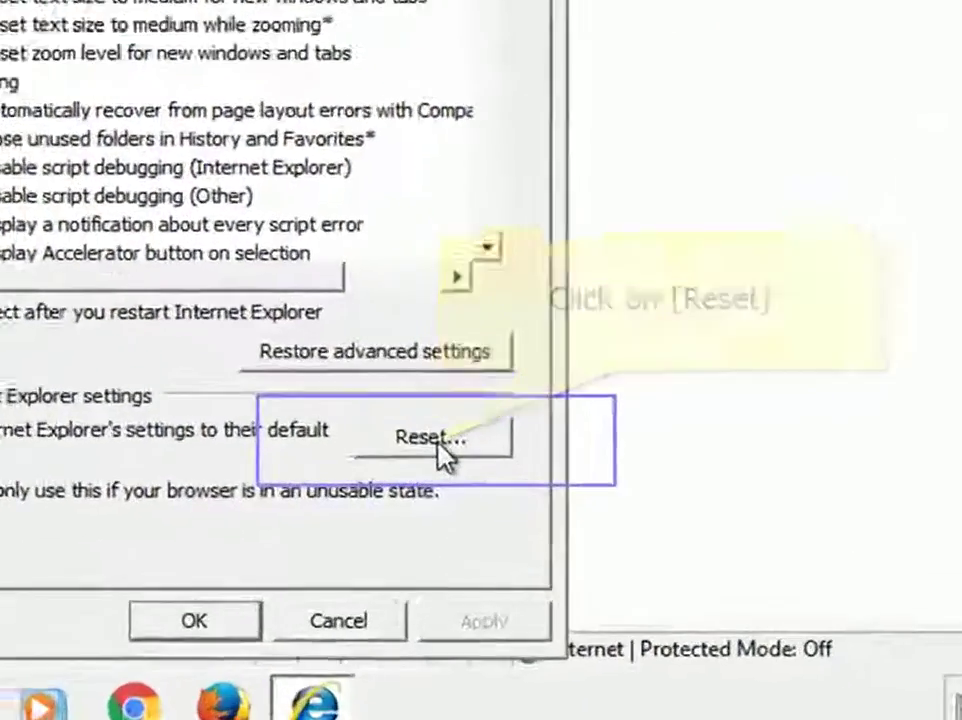
click(443, 484)
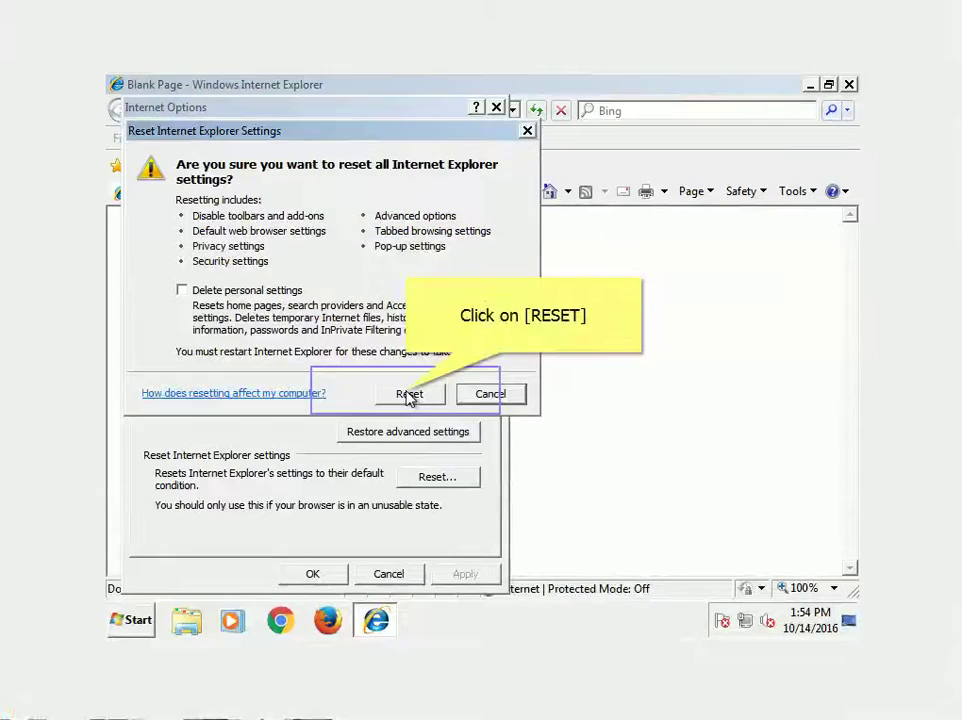
click(409, 395)
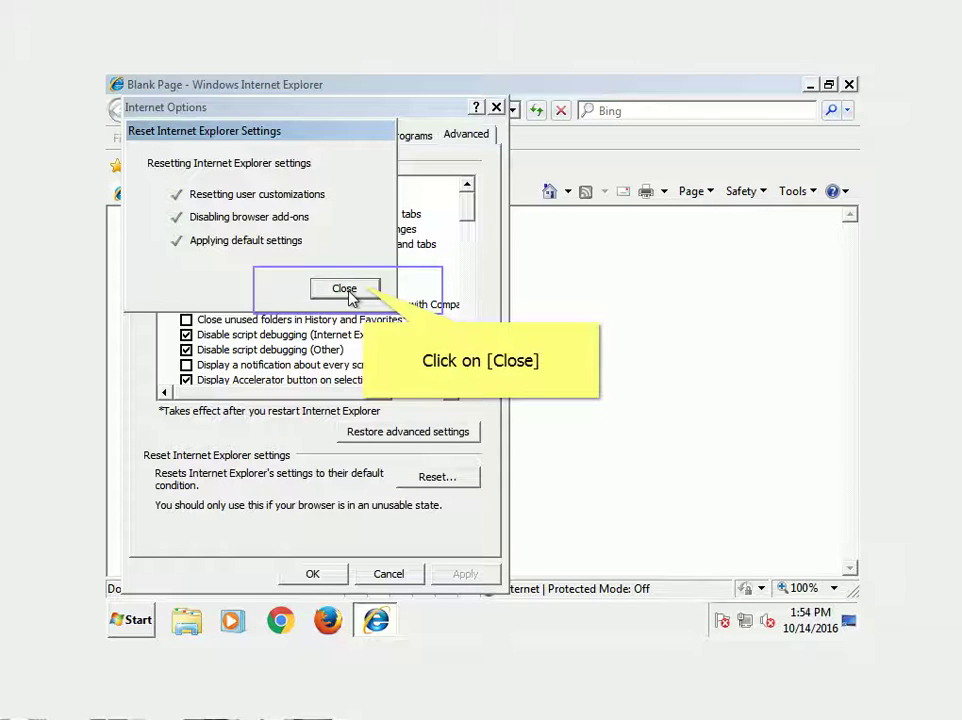
click(345, 289)
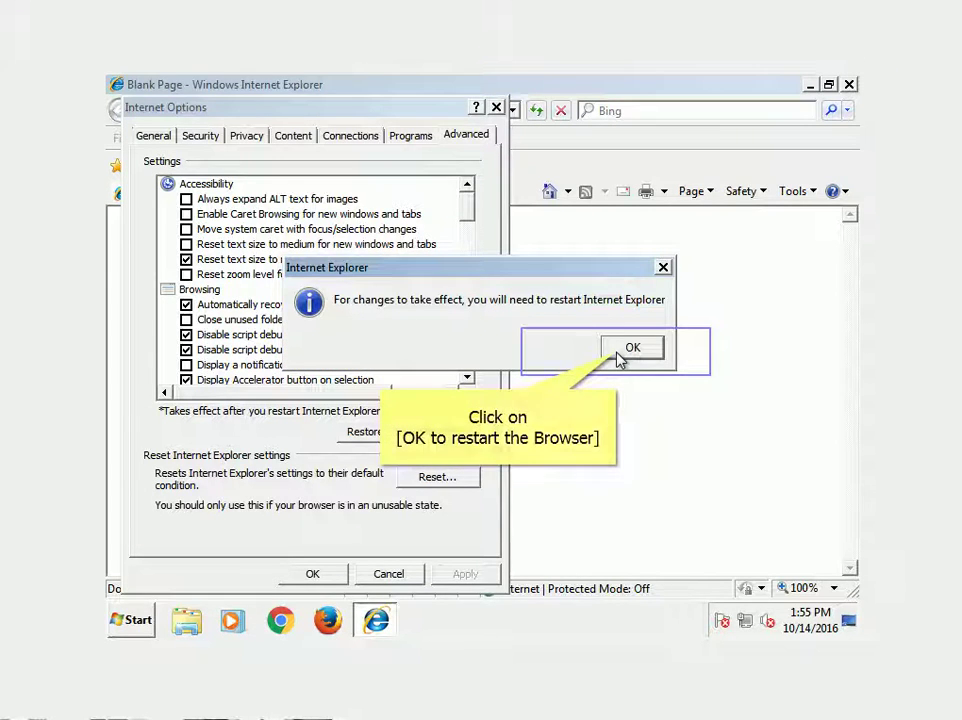
click(632, 348)
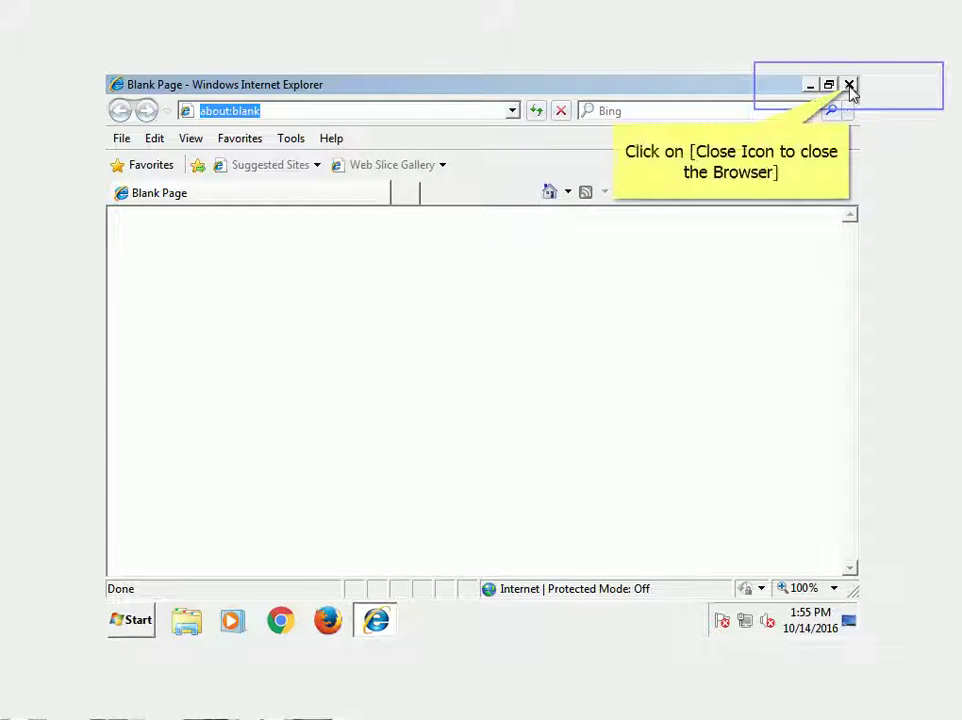